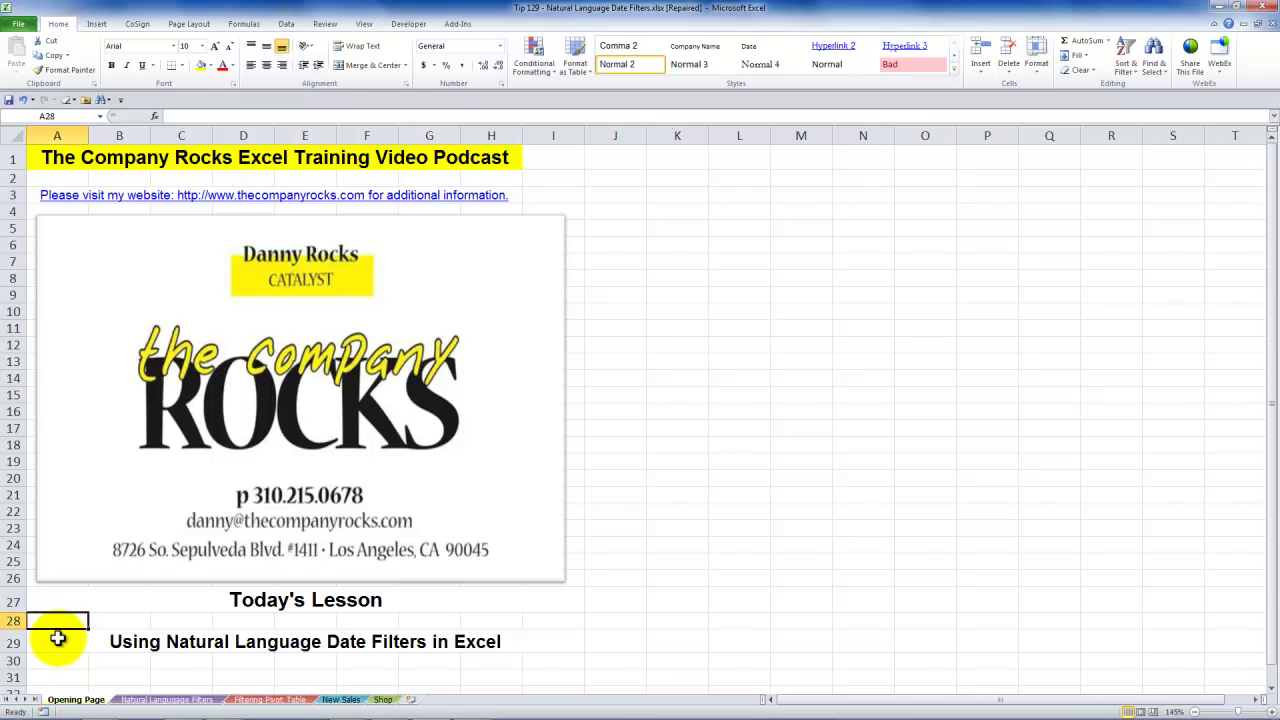
Open the Filtering Pivot Table worksheet and select the first date in cell A2
{"action": "left_click", "coordinate": [56, 642]}
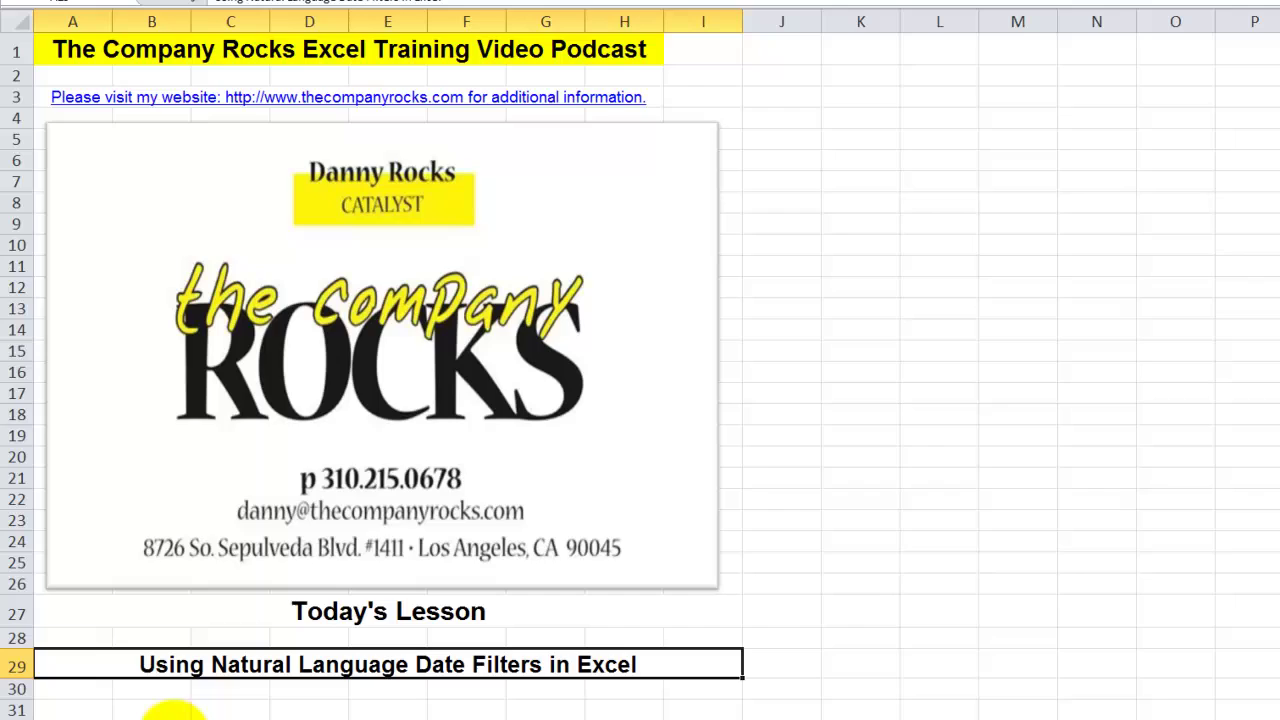
{"action": "left_click", "coordinate": [185, 716]}
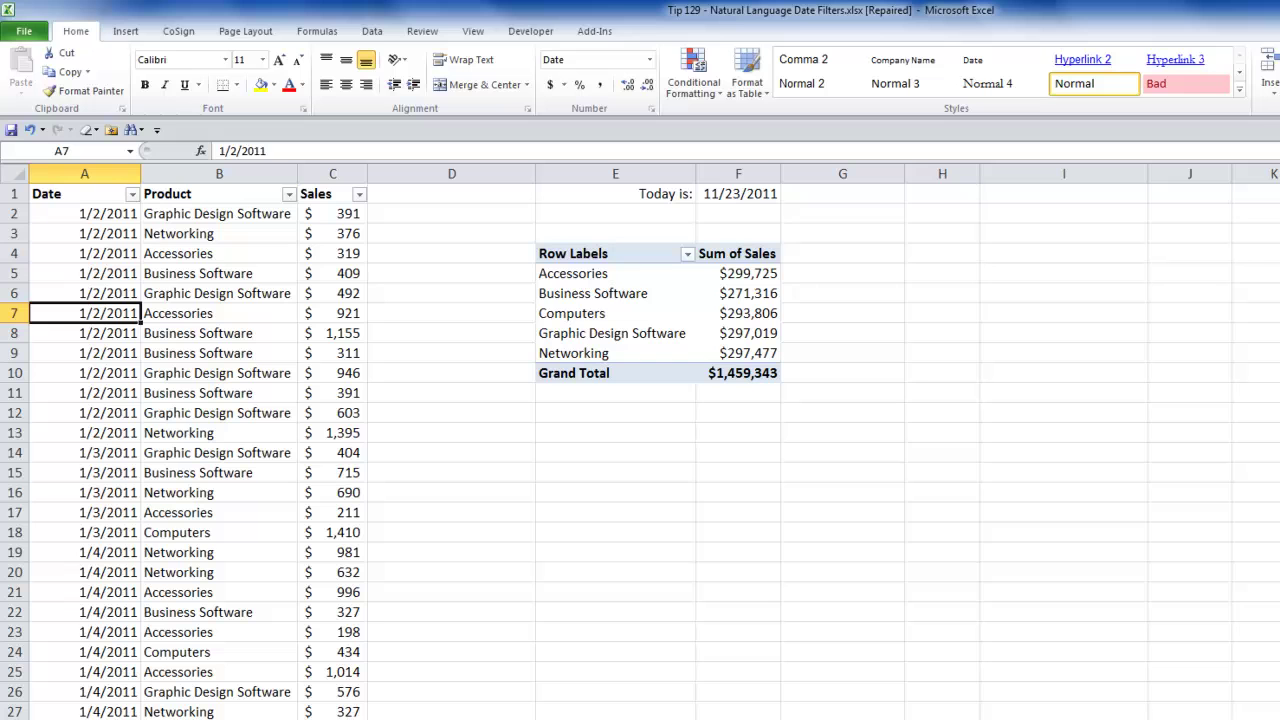
{"action": "left_click", "coordinate": [105, 213]}
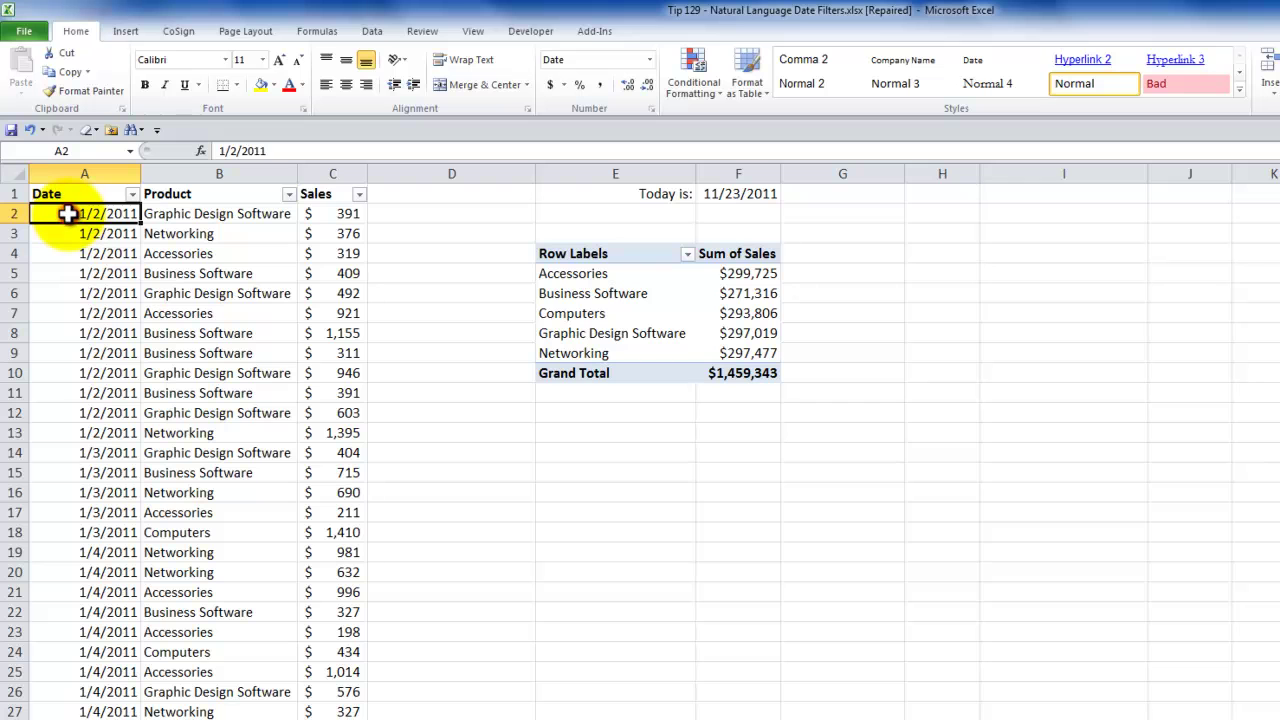
Filter the Date column with the Yesterday date filter and clear that filter from the column
{"action": "left_click", "coordinate": [133, 195]}
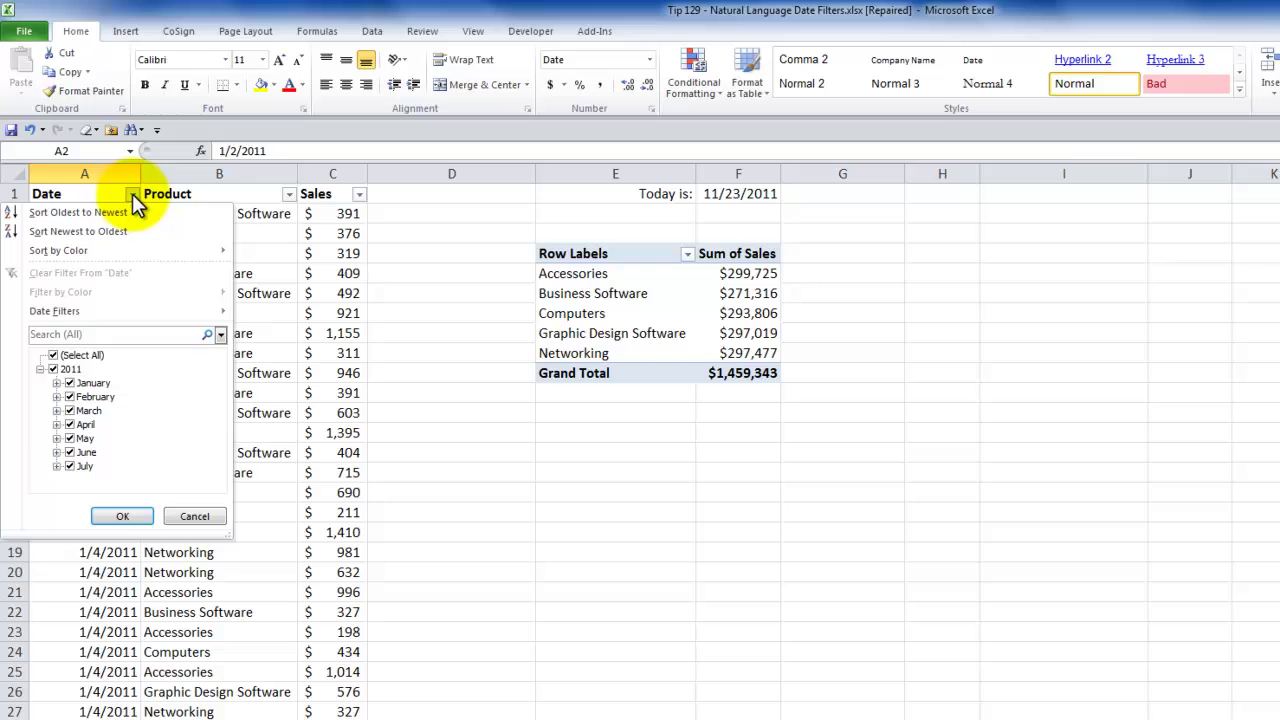
{"action": "mouse_move", "coordinate": [135, 315]}
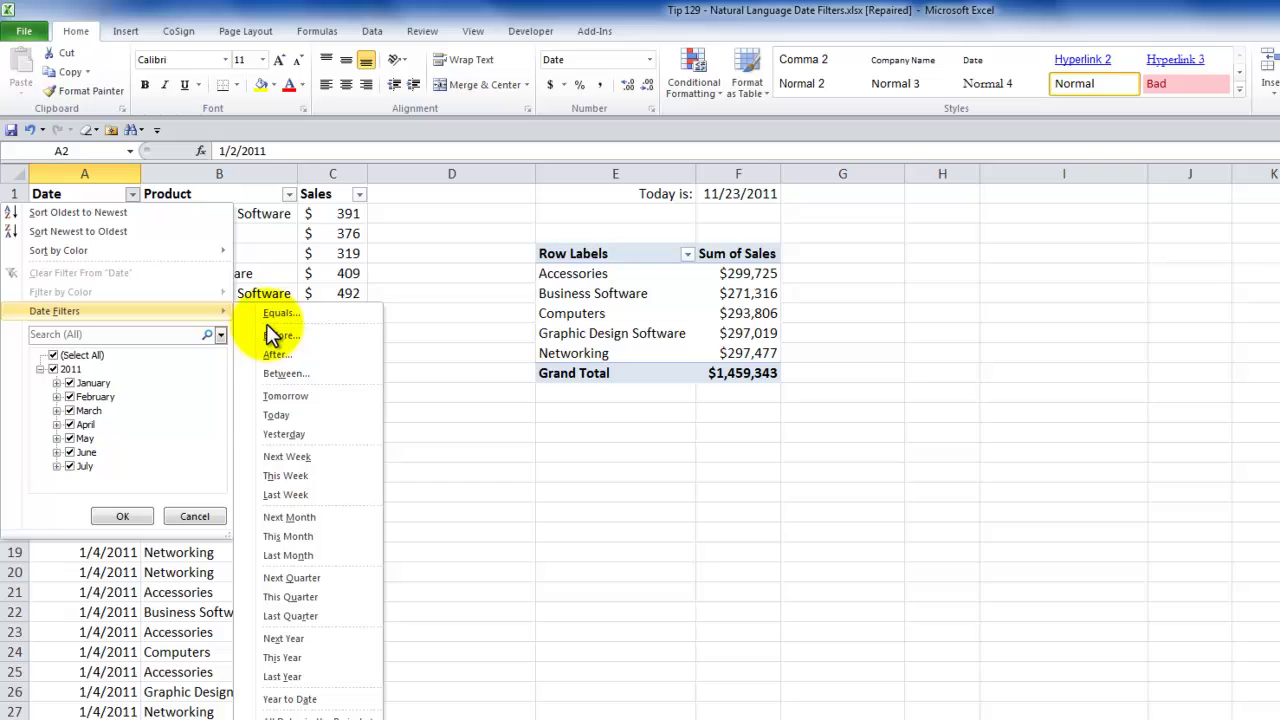
{"action": "left_click", "coordinate": [299, 435]}
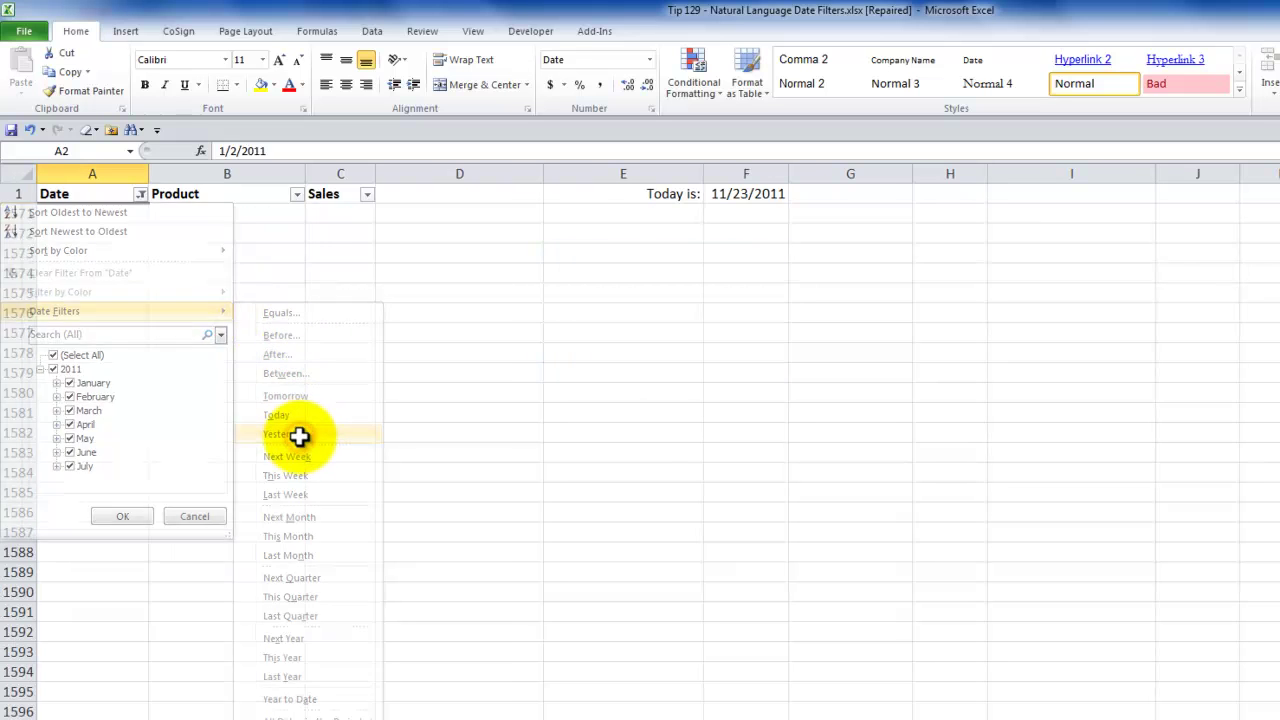
{"action": "left_click", "coordinate": [141, 194]}
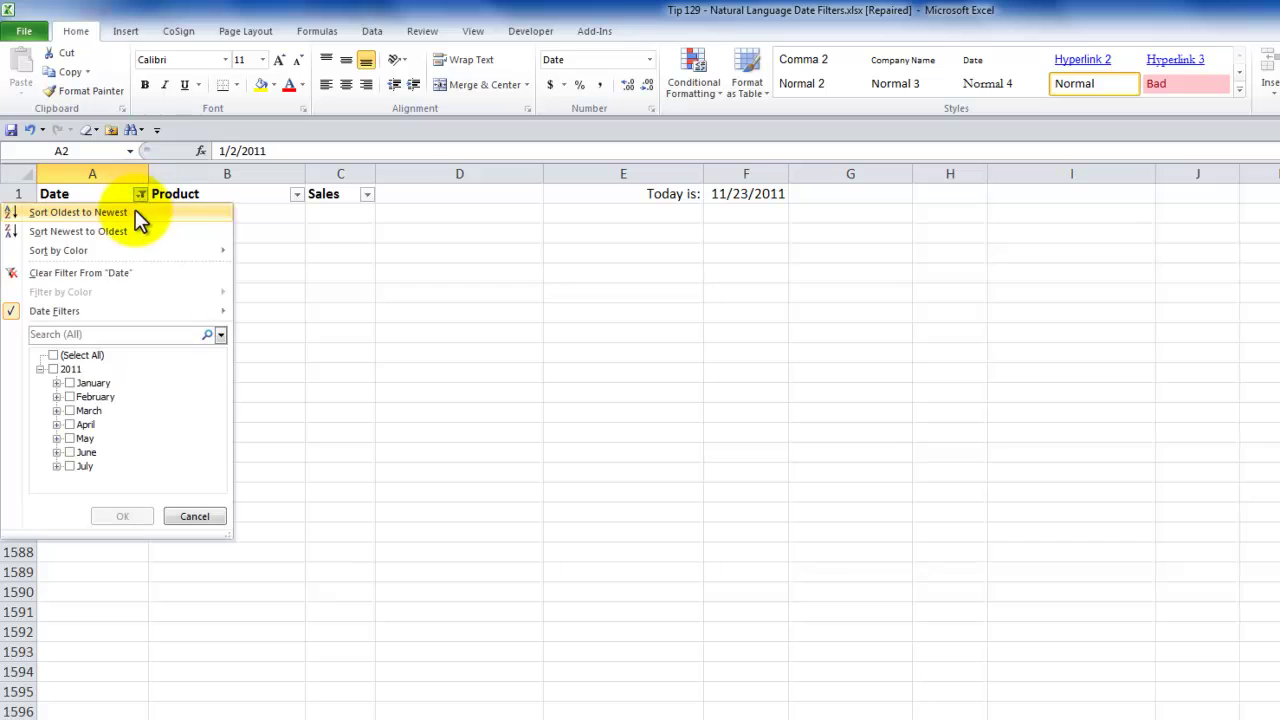
{"action": "left_click", "coordinate": [100, 272]}
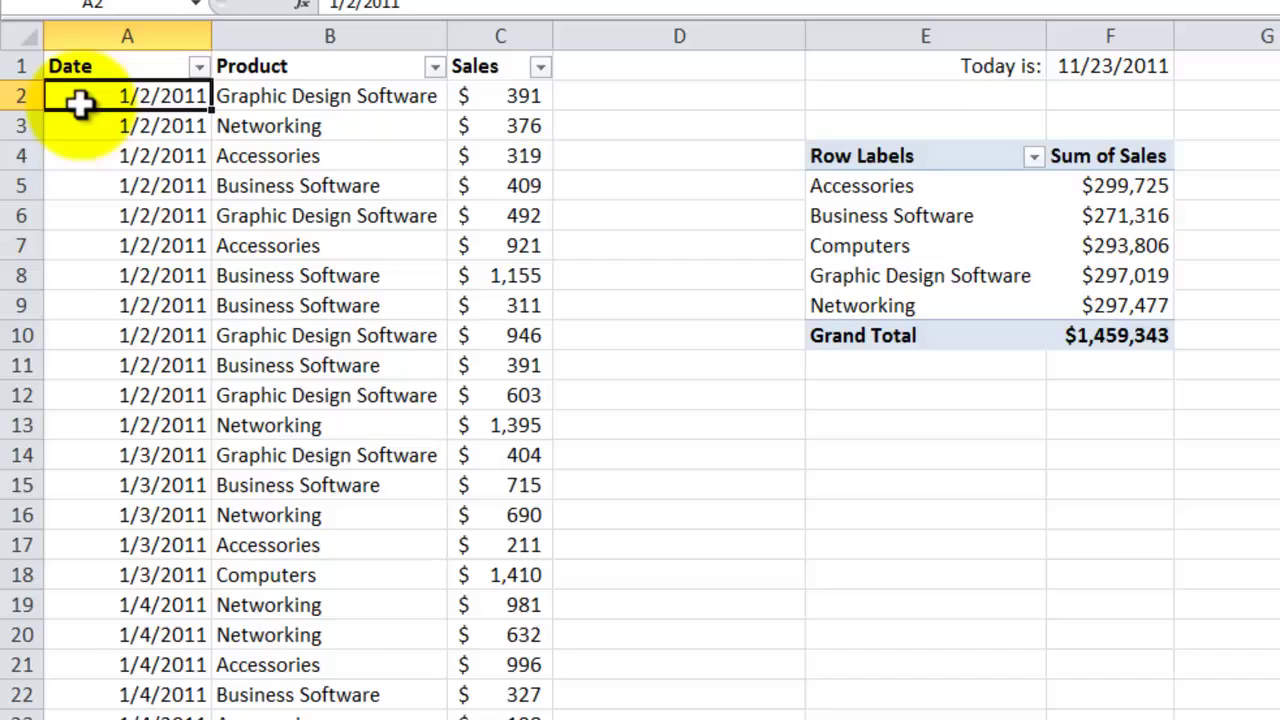
Check the last entry in the Date column and return to the start of the sheet
{"action": "key", "text": "ctrl+Down"}
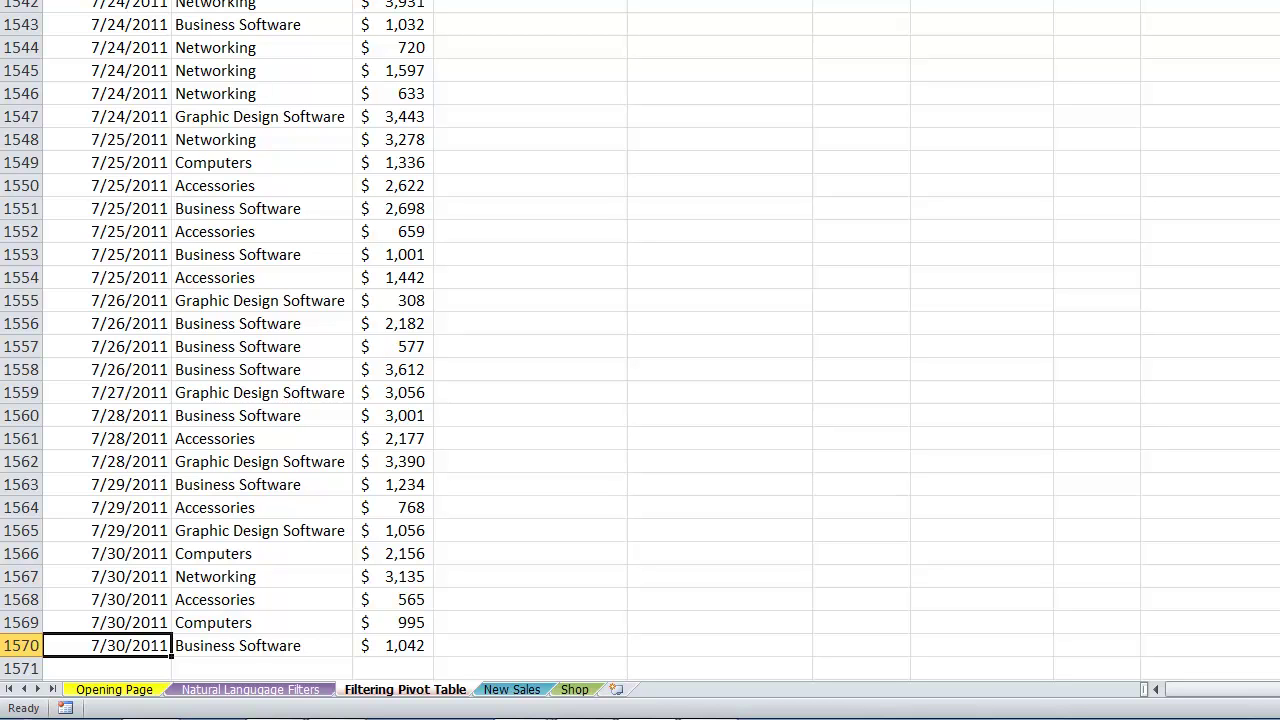
{"action": "key", "text": "ctrl+Home"}
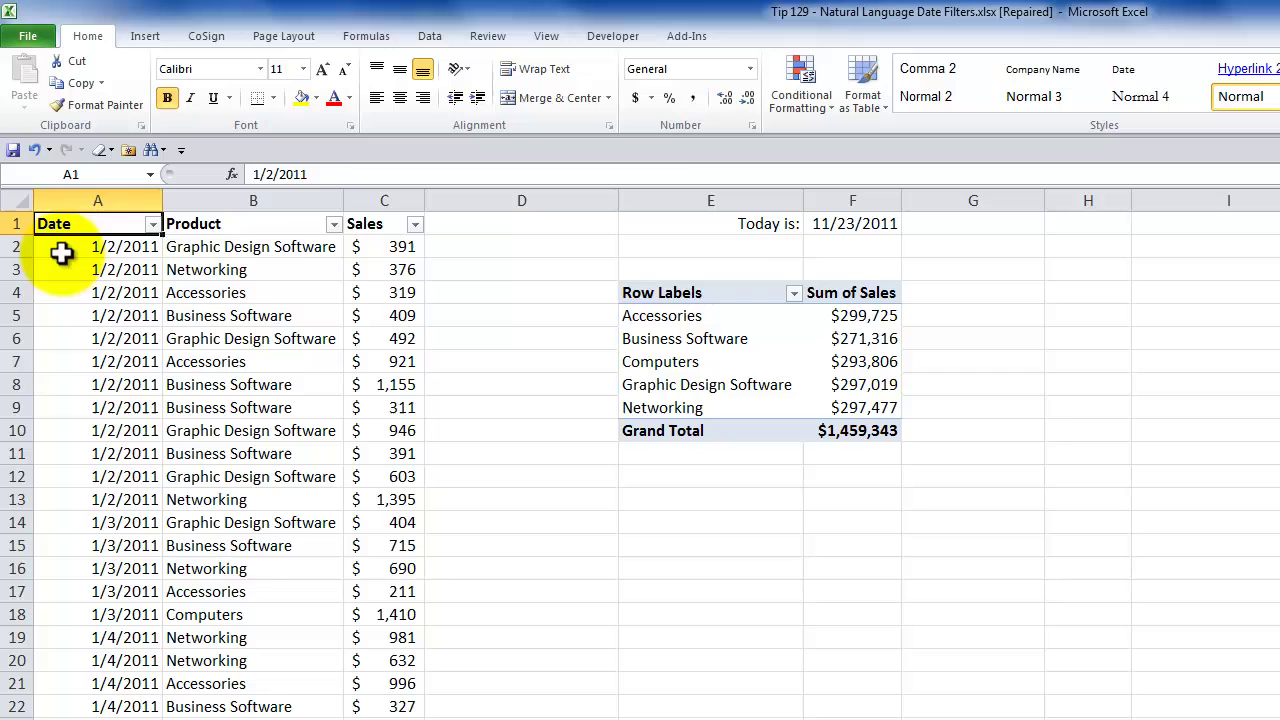
Enter the formula =TODAY() in cell F1, beside the "Today is:" label
{"action": "left_click", "coordinate": [745, 226]}
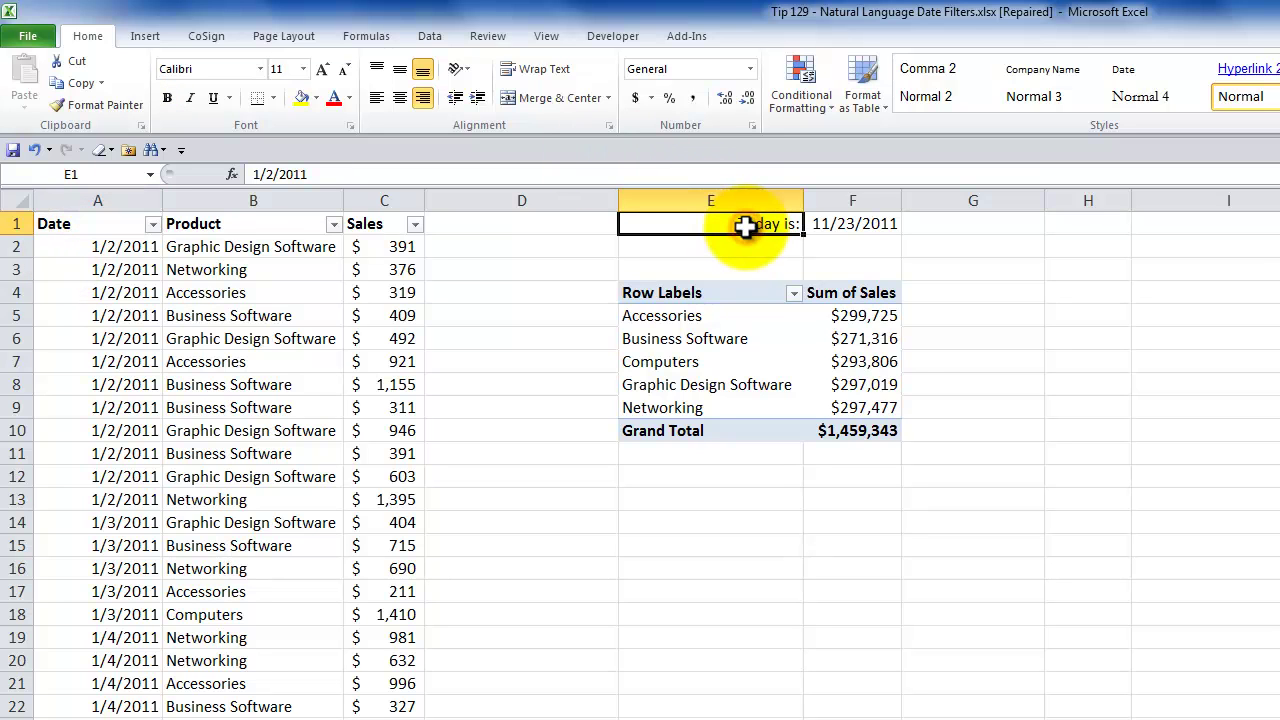
{"action": "left_click", "coordinate": [823, 222]}
{"action": "type", "text": "=TODAY()"}
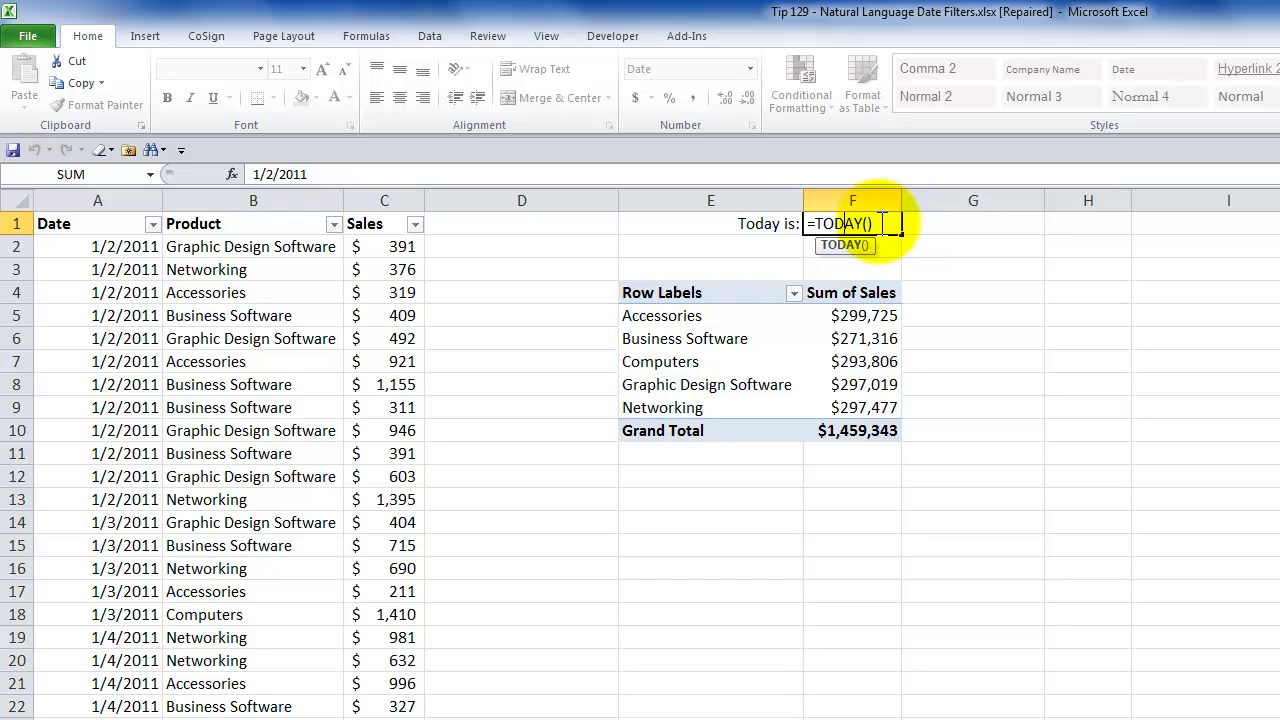
{"action": "key", "text": "ctrl+Return"}
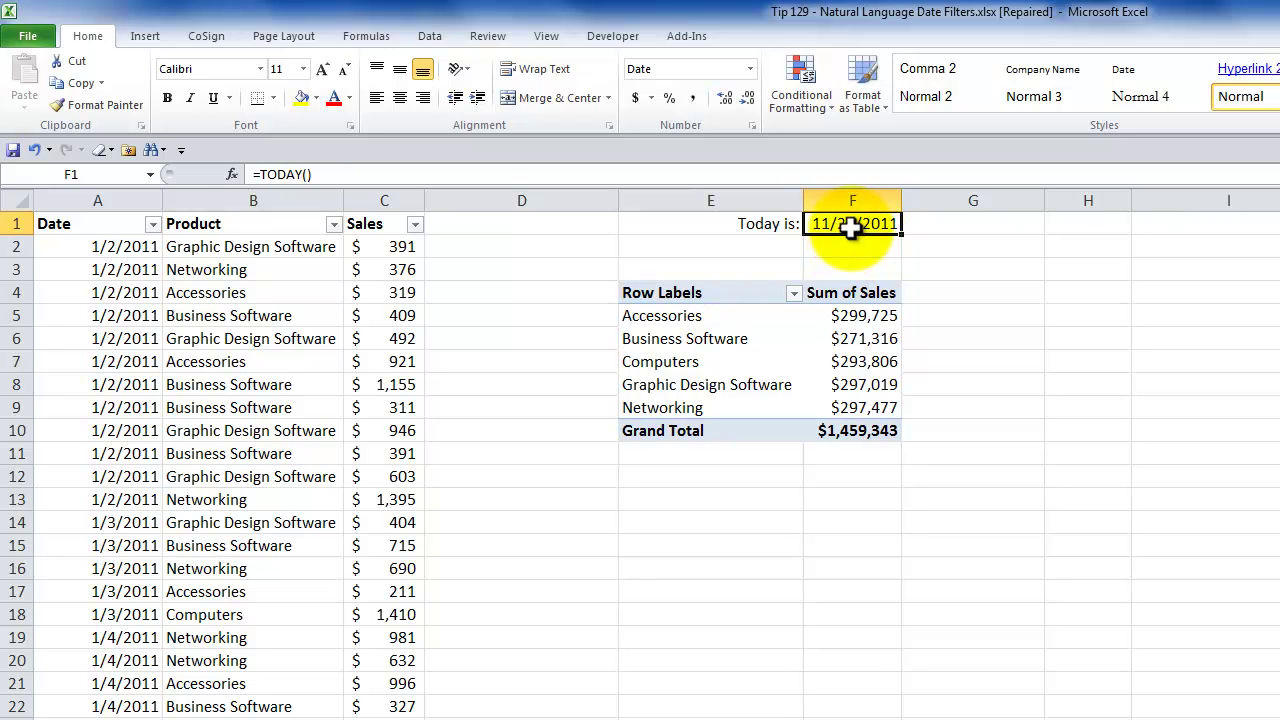
Inspect the TODAY formula inside cell F1
{"action": "double_click", "coordinate": [852, 224]}
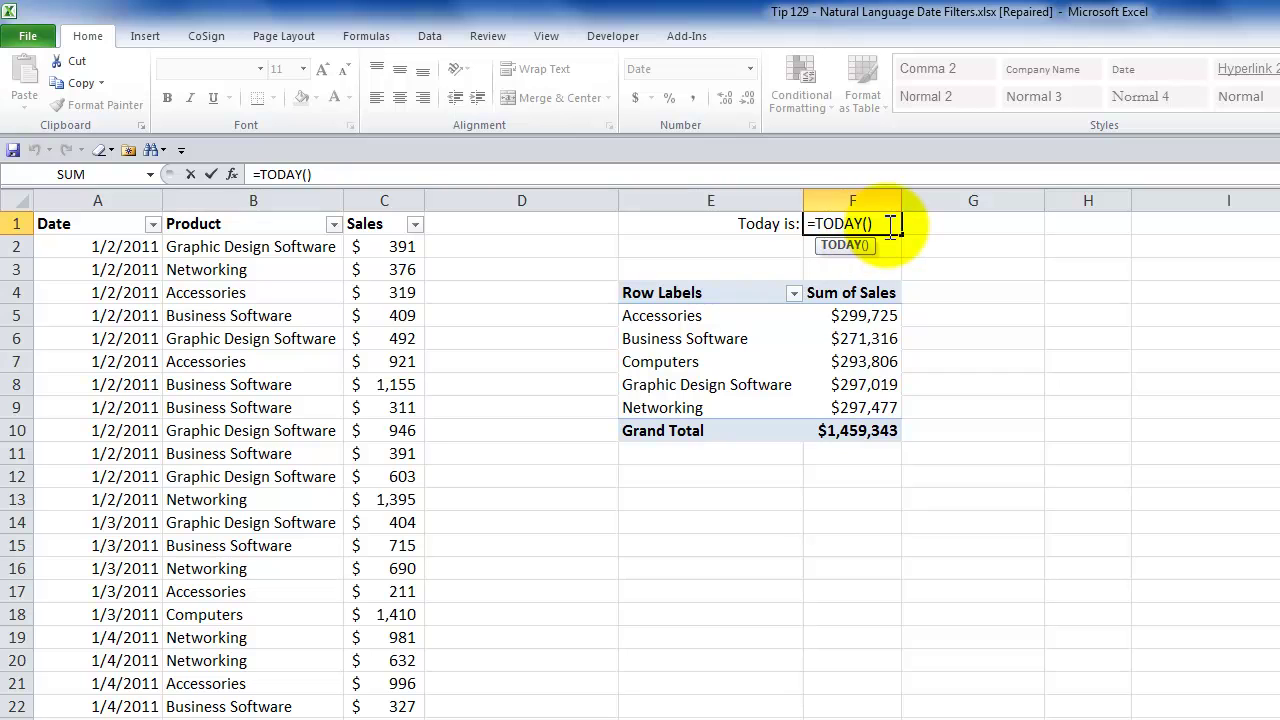
{"action": "key", "text": "Escape"}
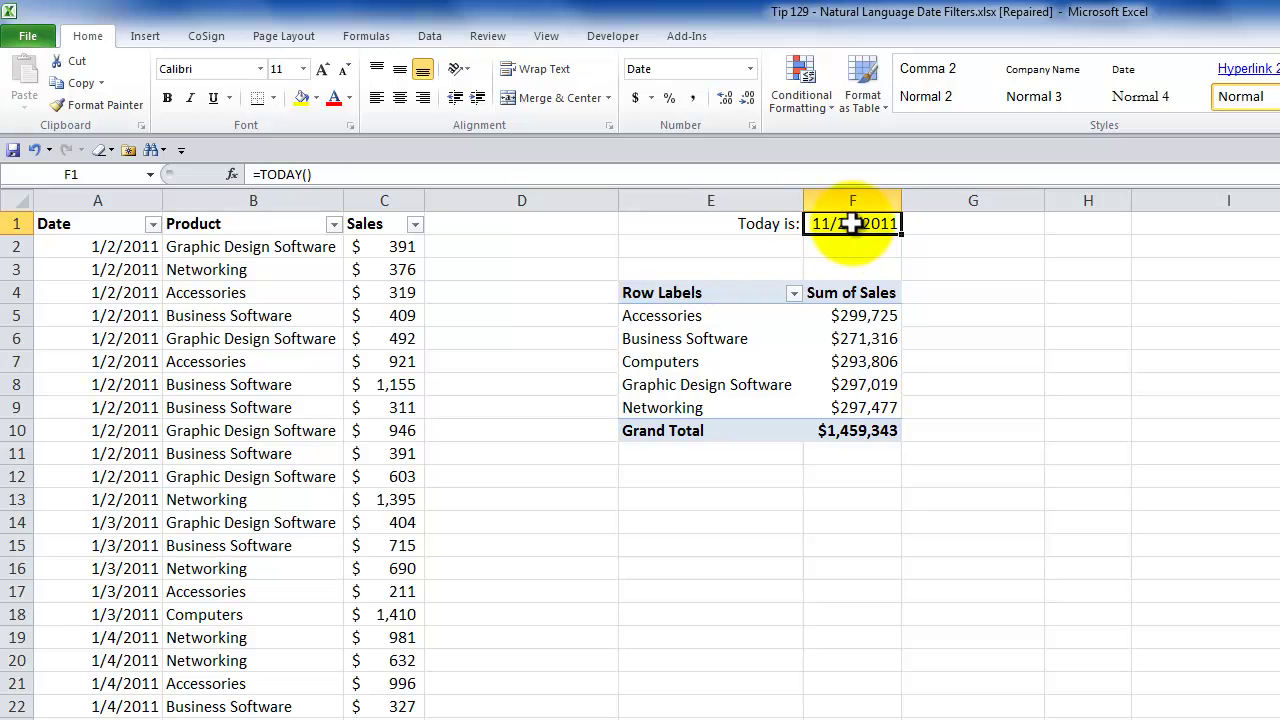
{"action": "double_click", "coordinate": [850, 223]}
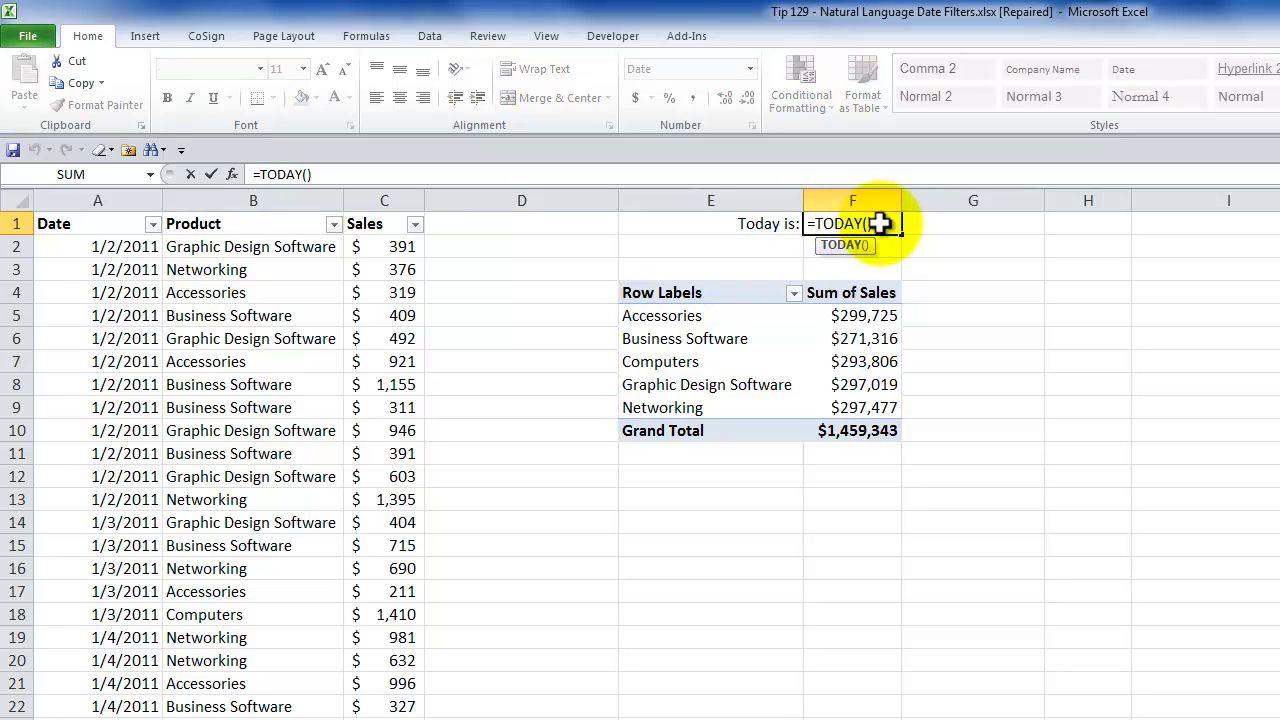
{"action": "key", "text": "Escape"}
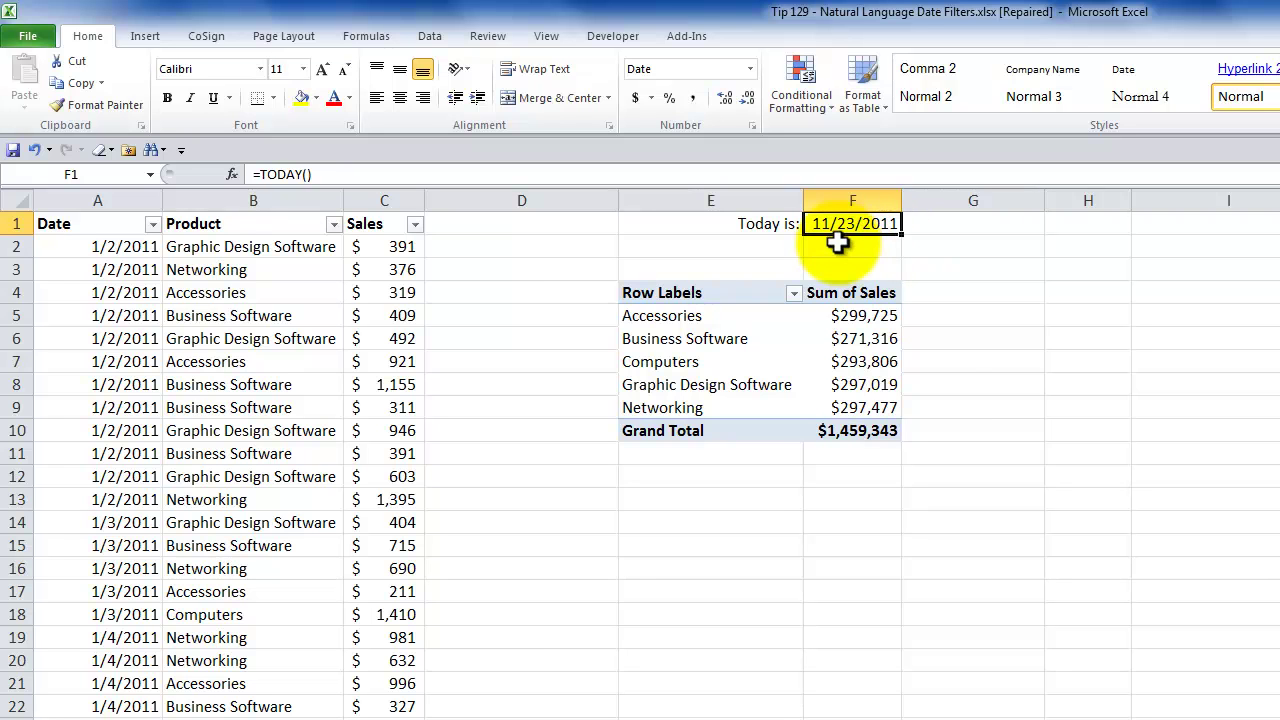
Select the pivot table and examine the sort and filter options of its Product field, including Label Filters
{"action": "left_click", "coordinate": [687, 357]}
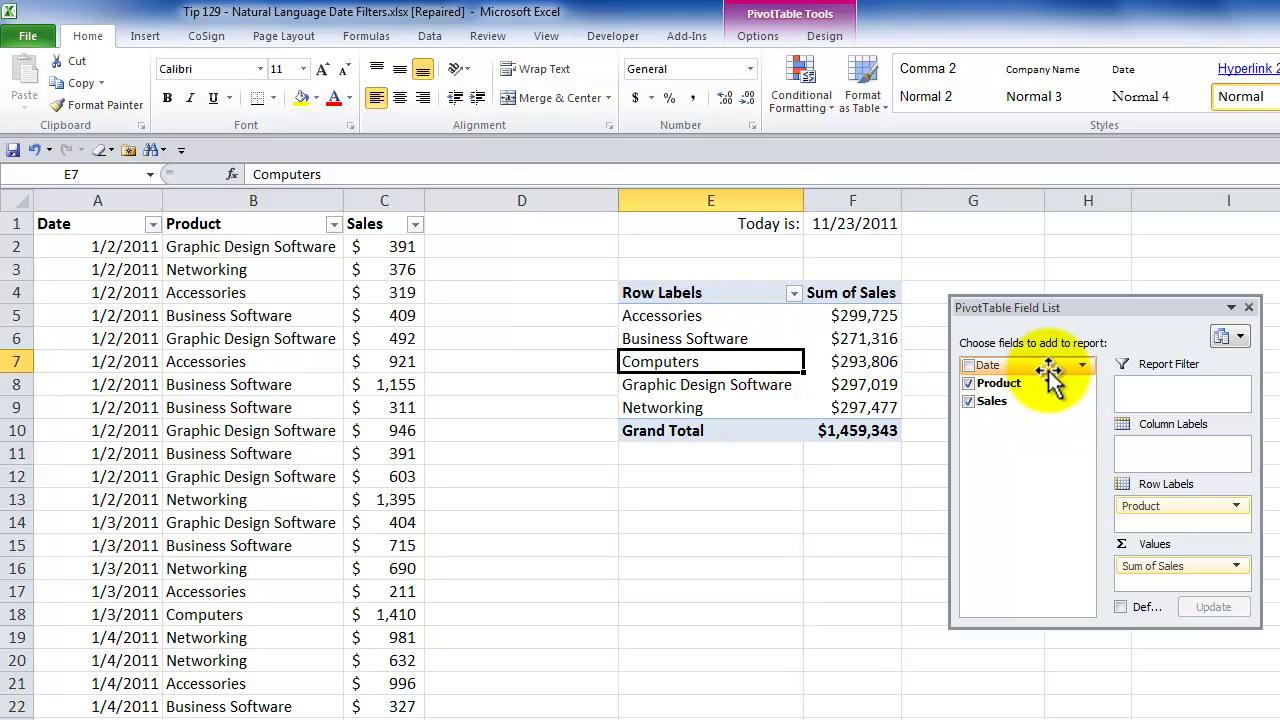
{"action": "left_click", "coordinate": [1079, 384]}
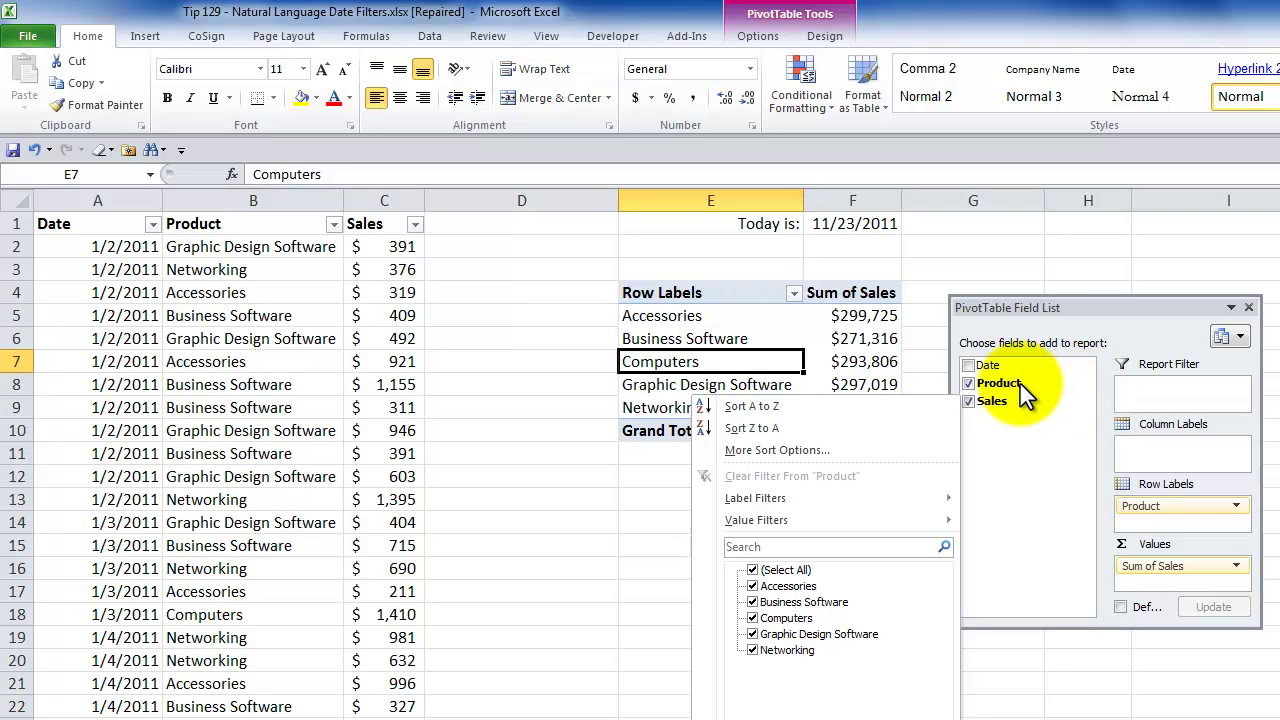
{"action": "left_click", "coordinate": [1072, 383]}
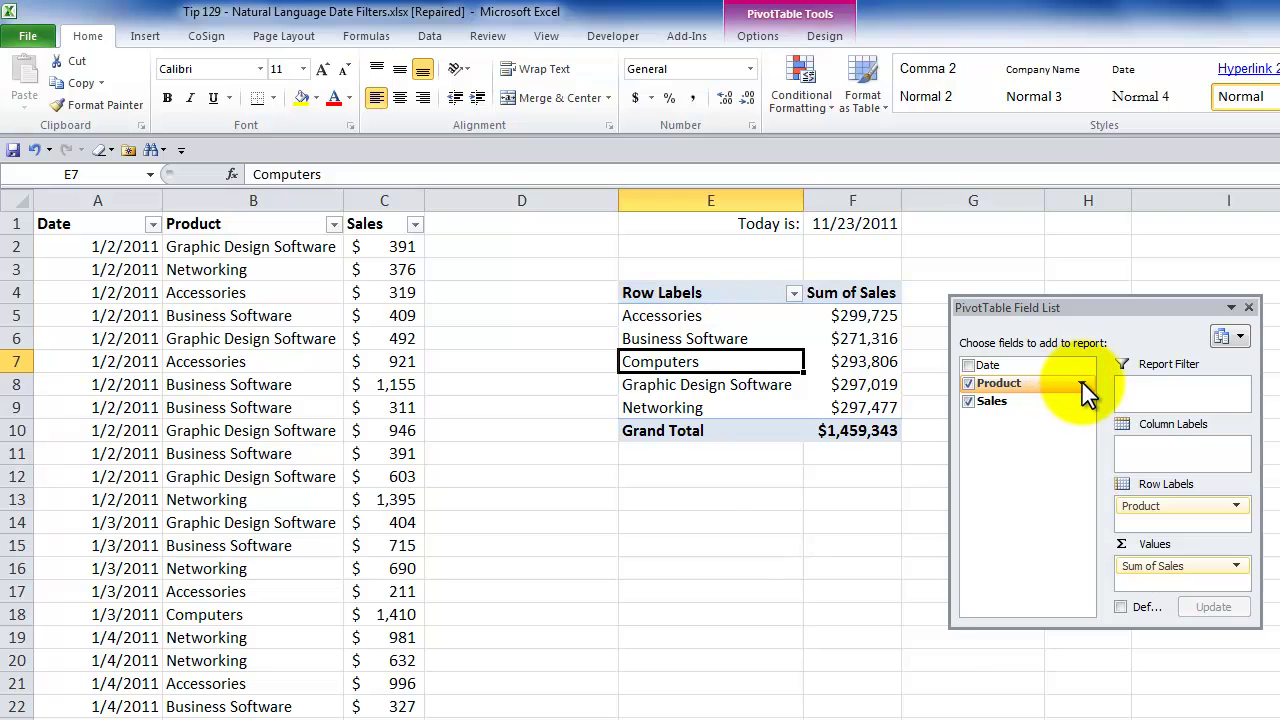
{"action": "left_click", "coordinate": [1080, 383]}
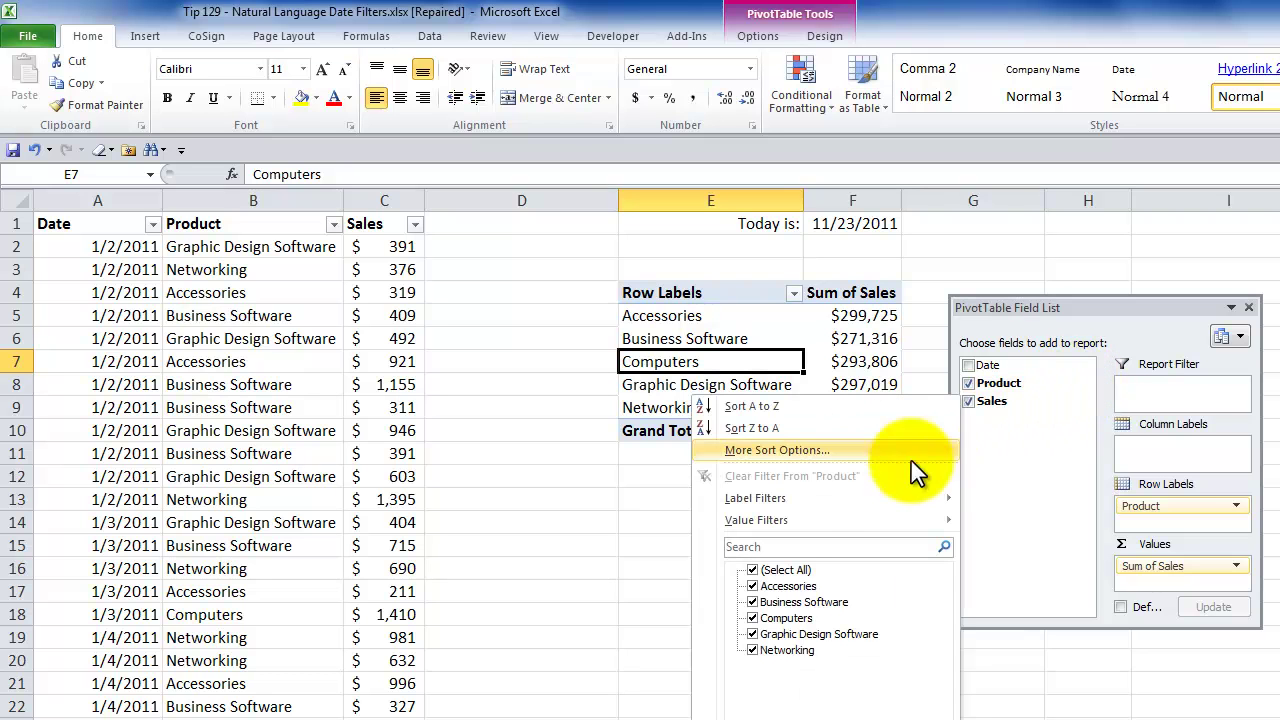
{"action": "mouse_move", "coordinate": [788, 505]}
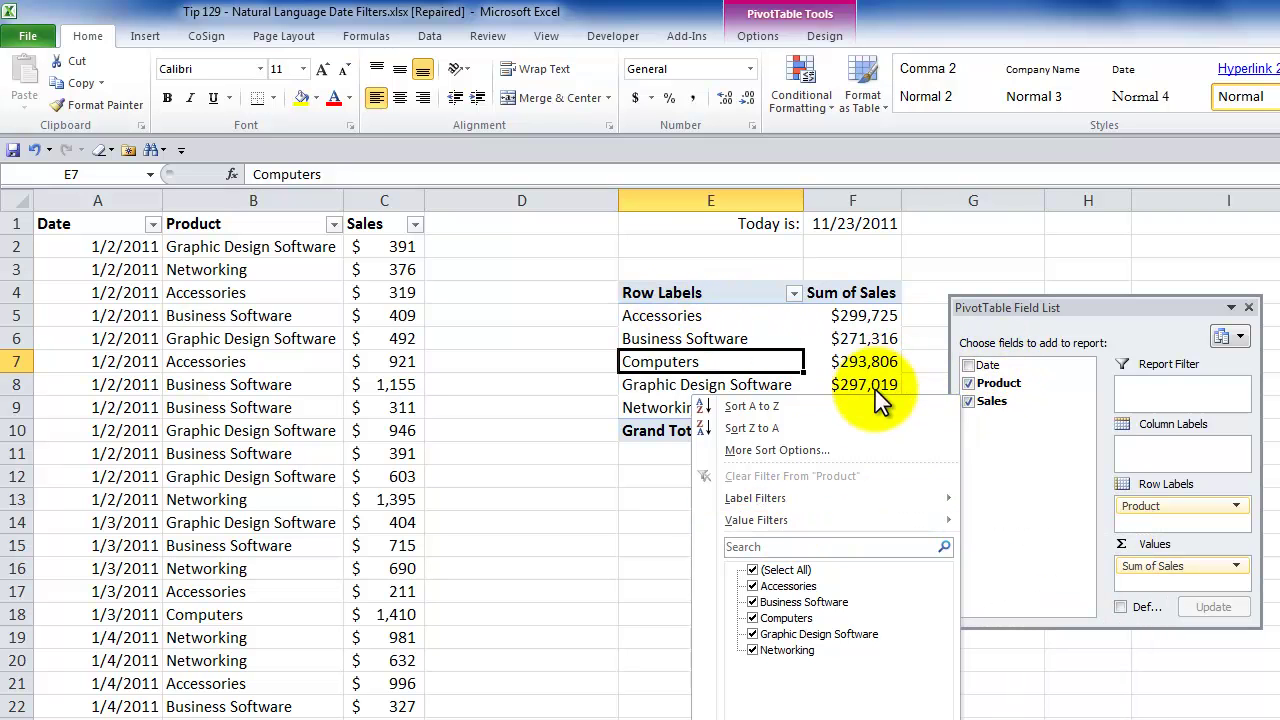
{"action": "left_click", "coordinate": [910, 716]}
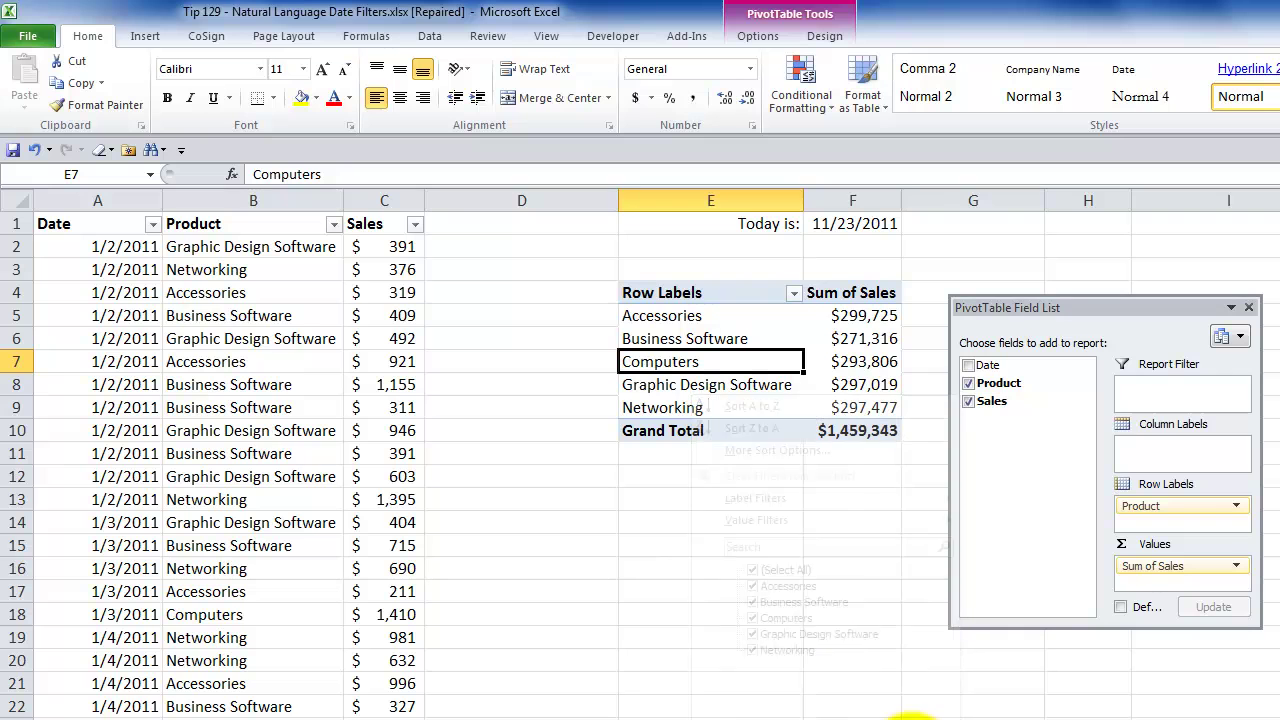
Add the Date field to the pivot table's row labels and move it above Product
{"action": "left_click", "coordinate": [968, 366]}
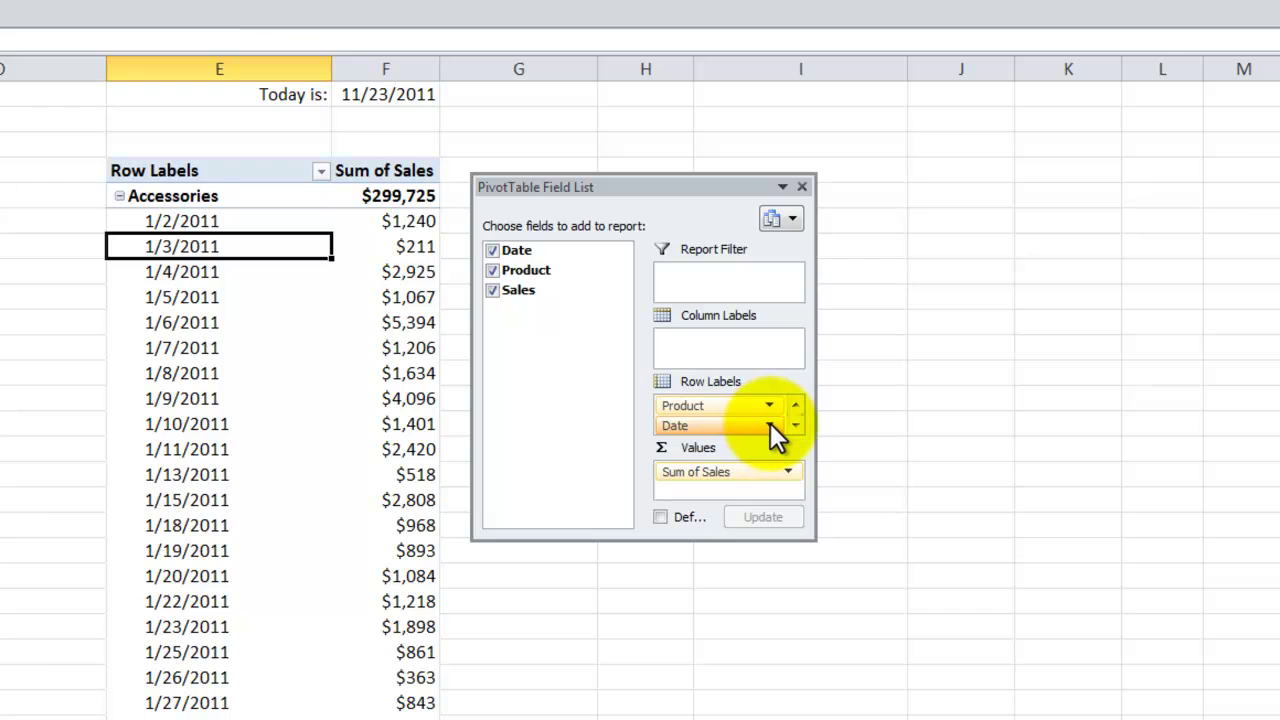
{"action": "left_click", "coordinate": [770, 423]}
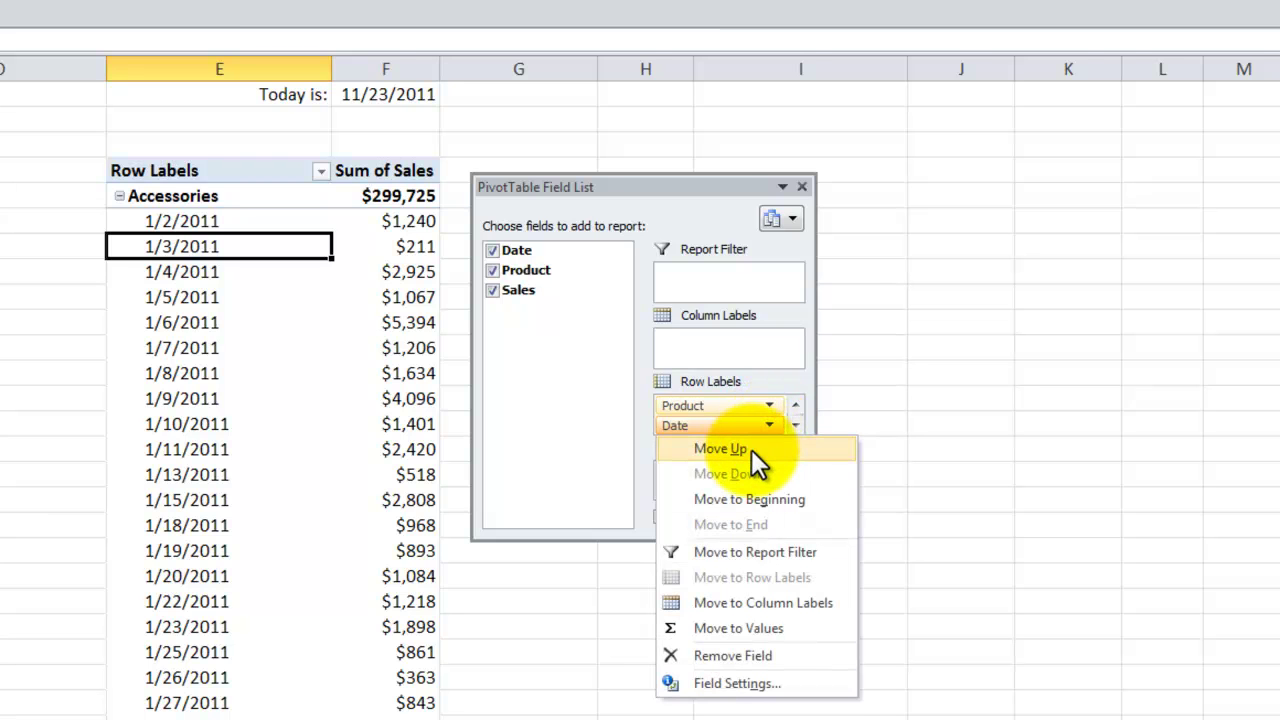
{"action": "left_click", "coordinate": [752, 449]}
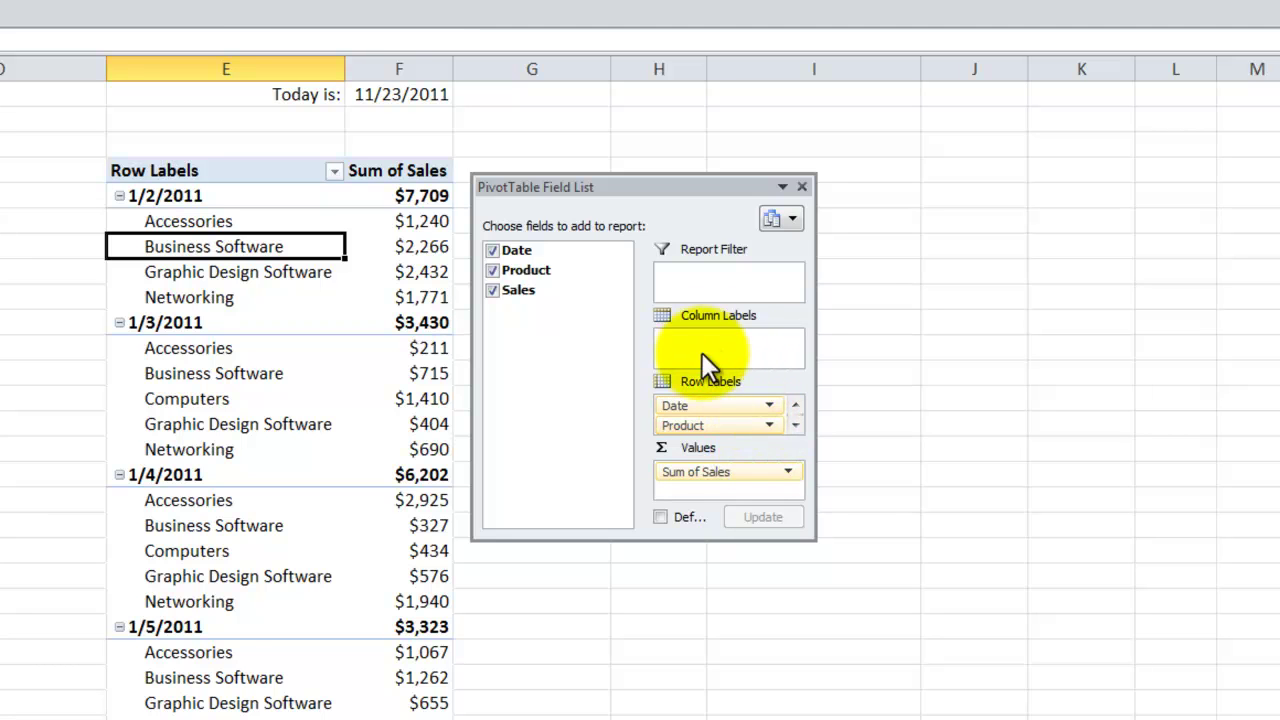
{"action": "left_click", "coordinate": [770, 428]}
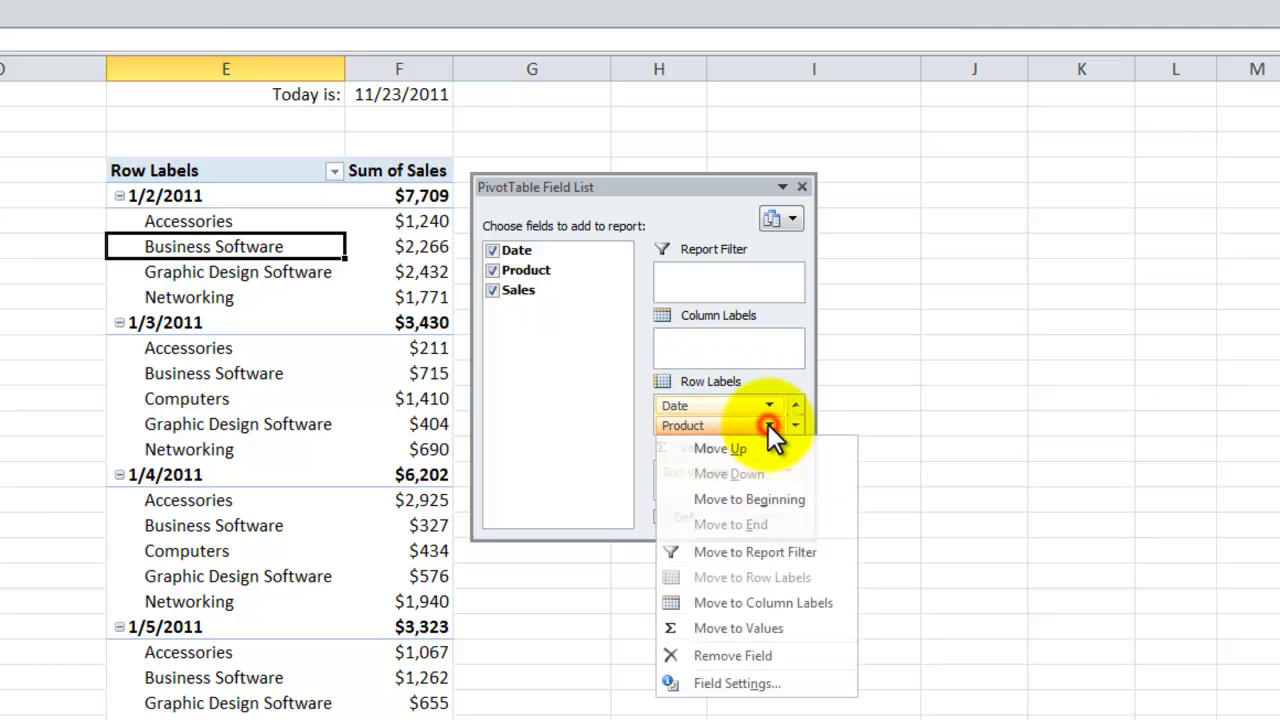
{"action": "left_click", "coordinate": [924, 355]}
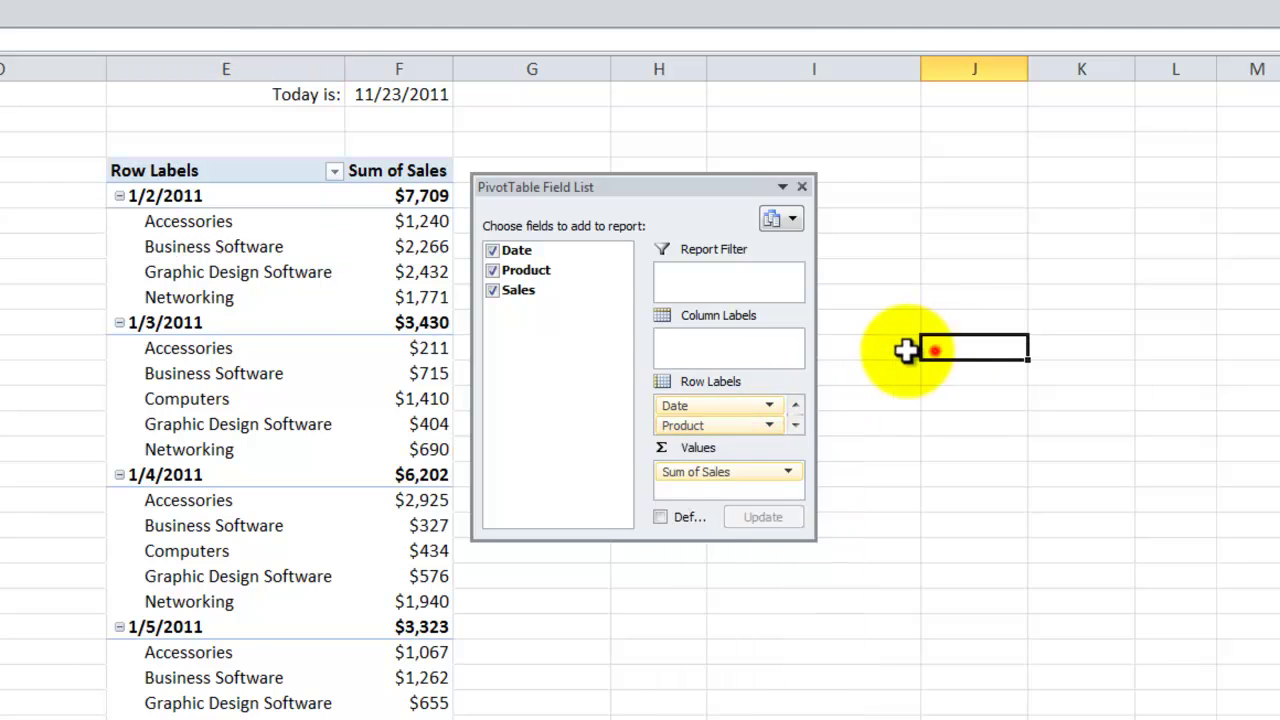
{"action": "left_click", "coordinate": [303, 274]}
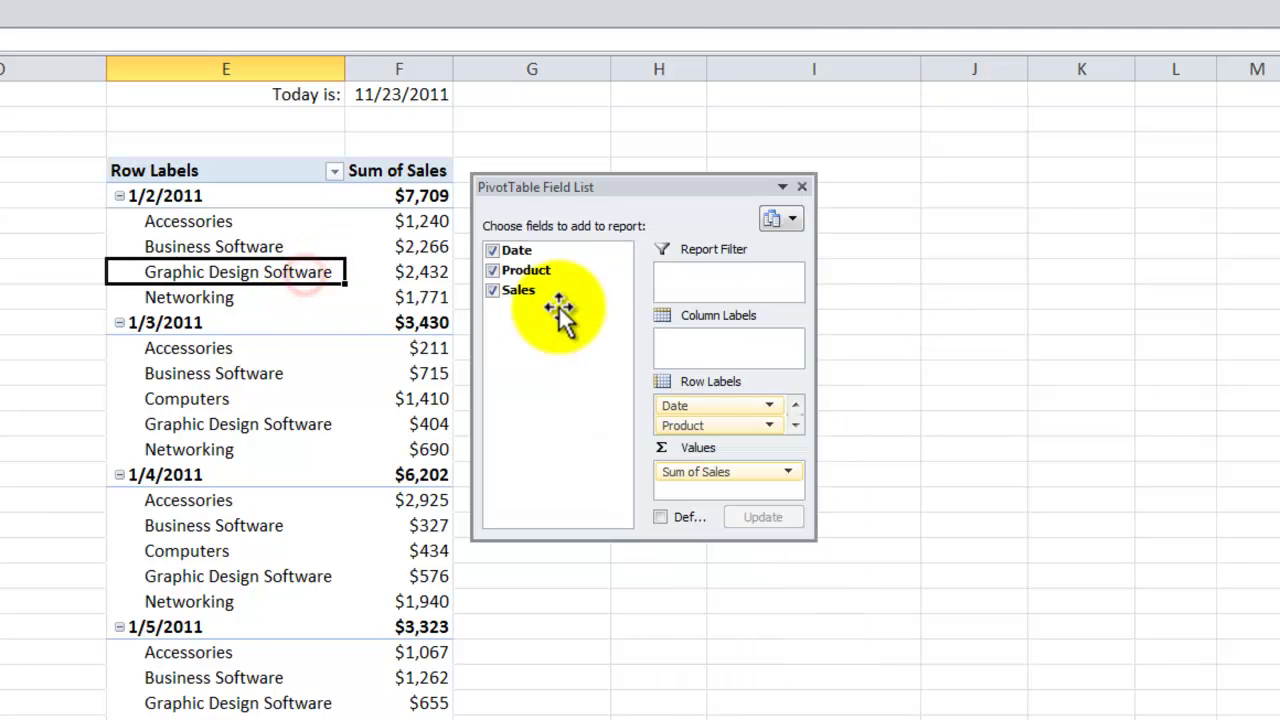
Apply a custom date filter to the pivot table's Date field so it equals 7/30/2011, and collapse that date's product rows
{"action": "left_click", "coordinate": [619, 251]}
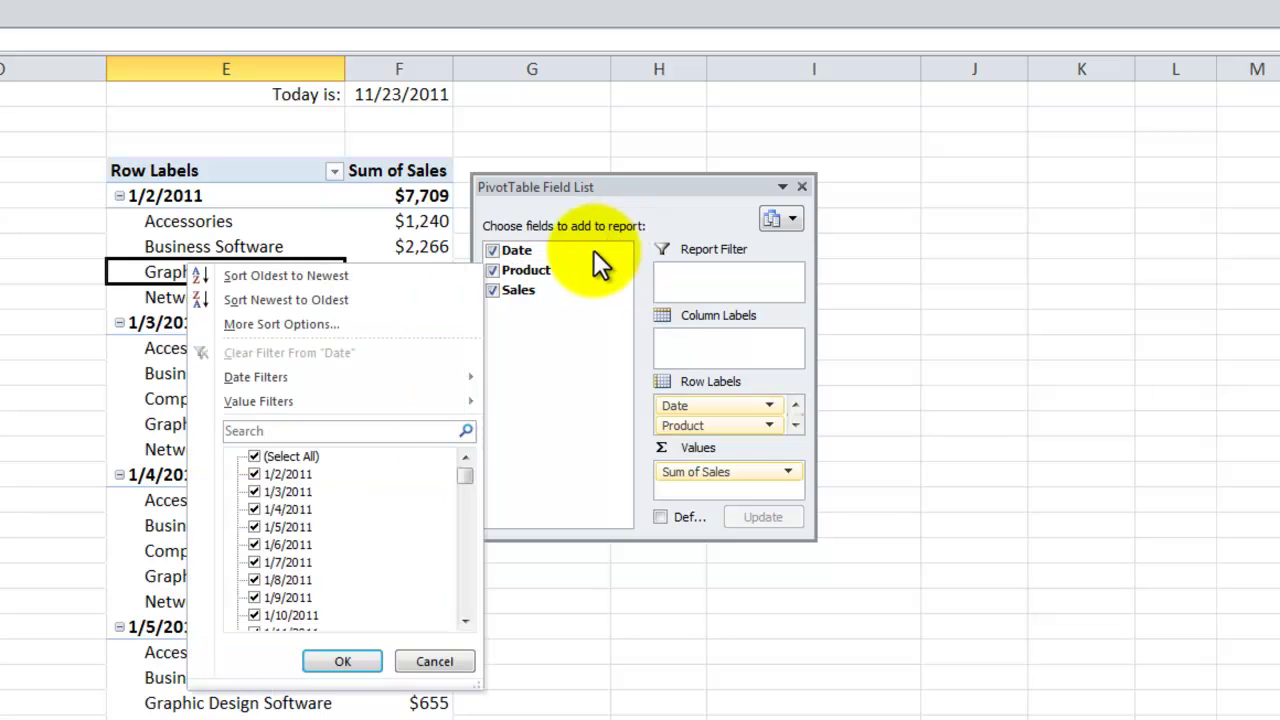
{"action": "left_click", "coordinate": [554, 250]}
{"action": "left_click", "coordinate": [617, 251]}
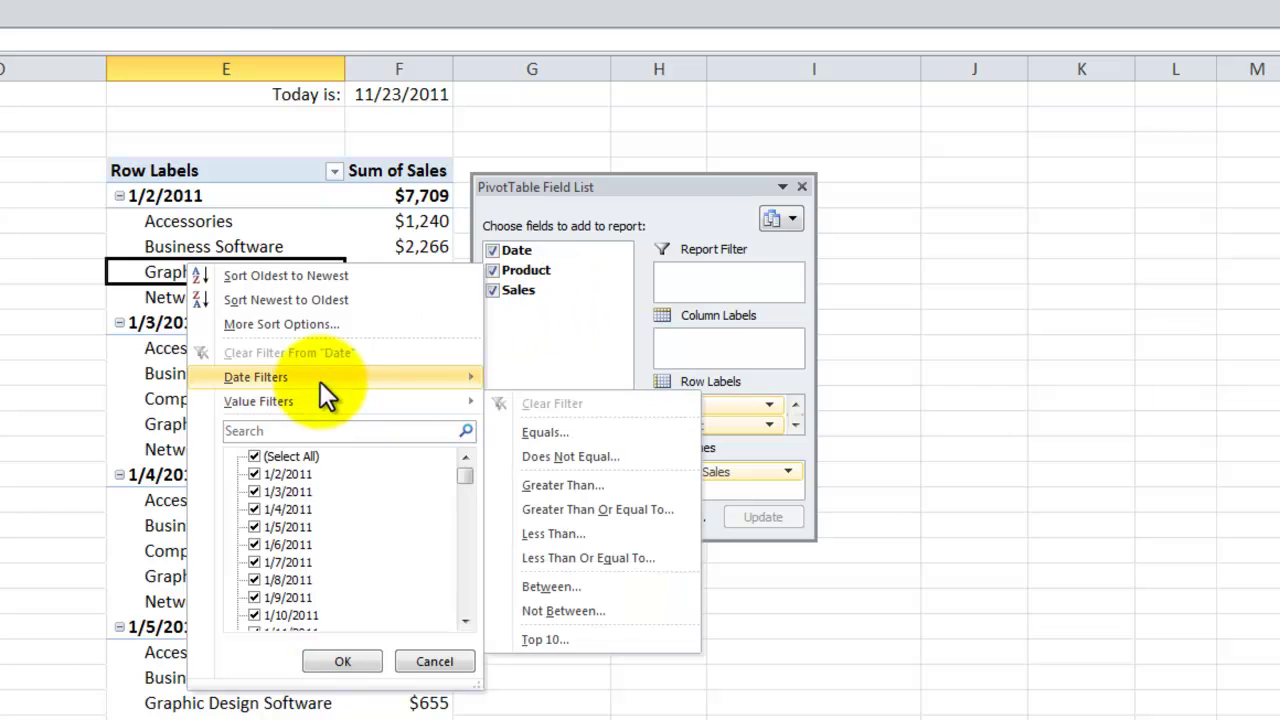
{"action": "mouse_move", "coordinate": [321, 376]}
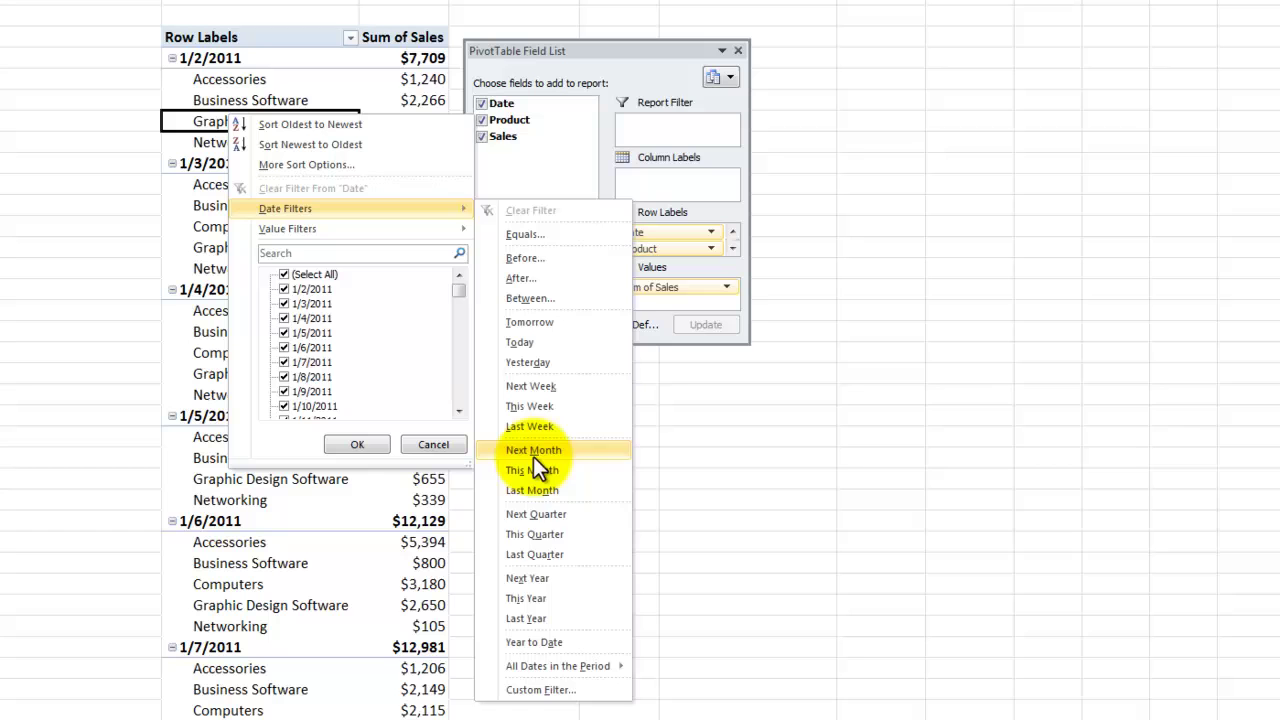
{"action": "left_click", "coordinate": [592, 700]}
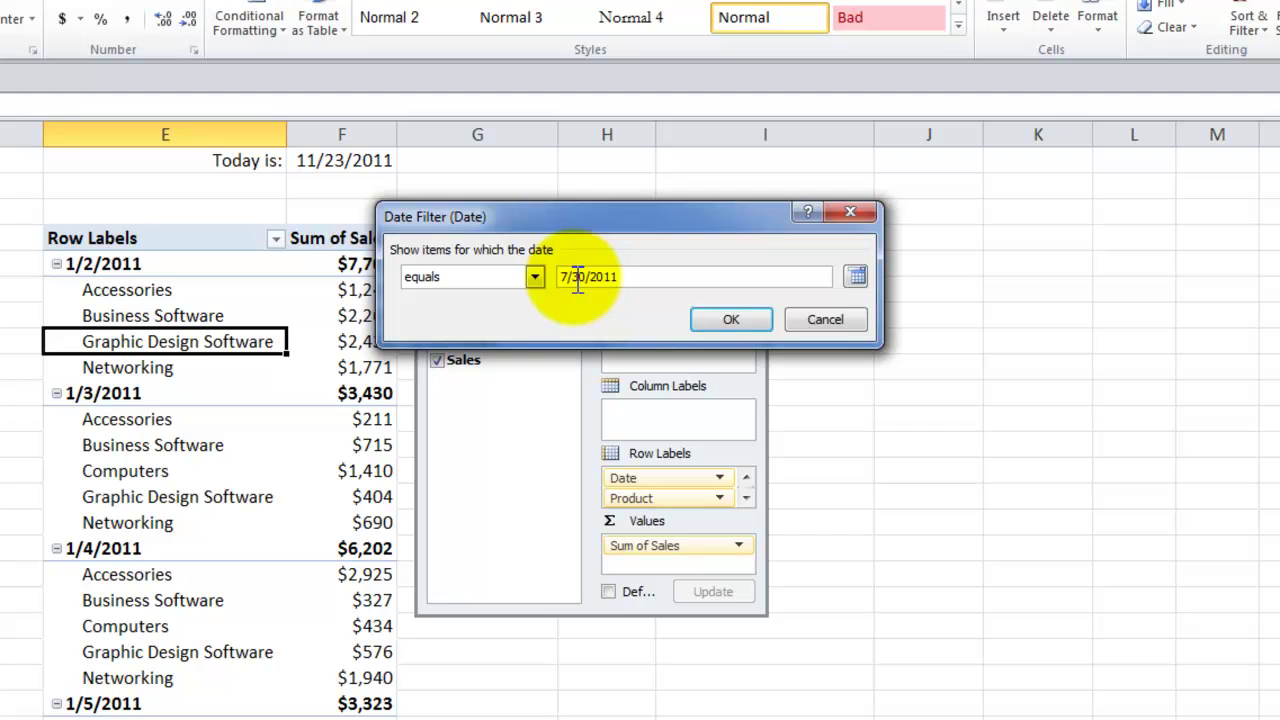
{"action": "left_click", "coordinate": [729, 317]}
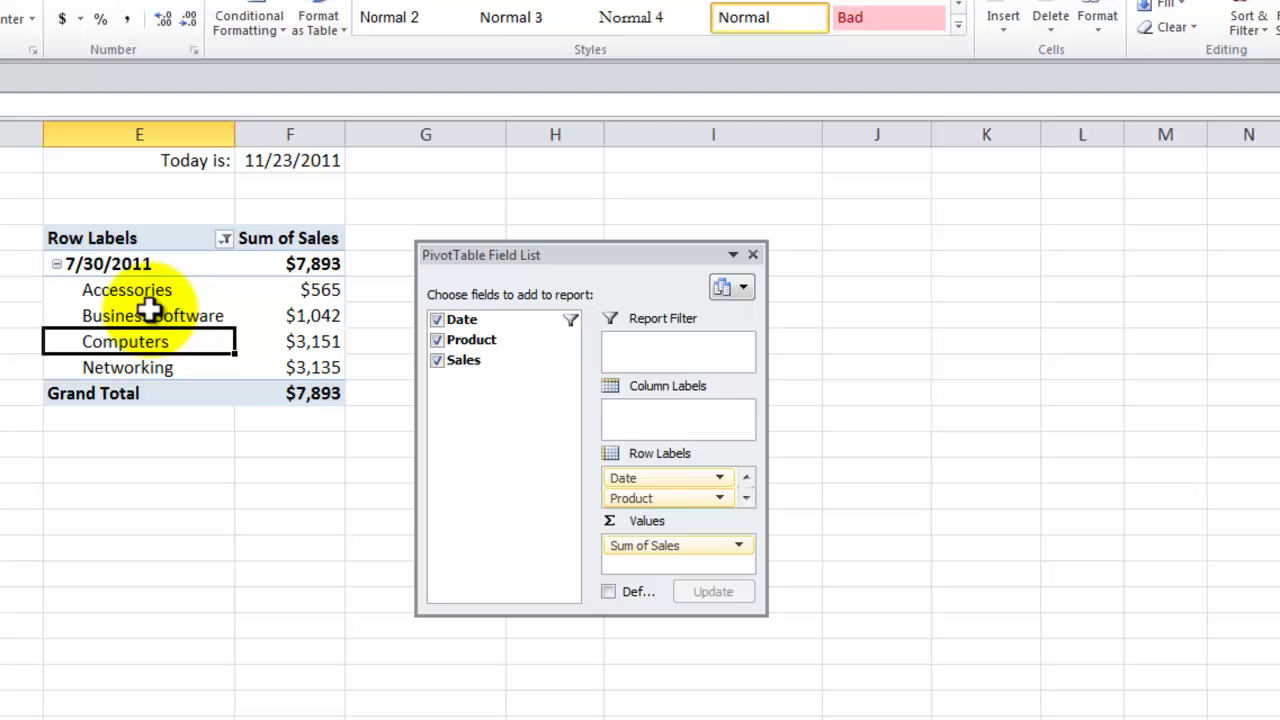
{"action": "left_click", "coordinate": [57, 265]}
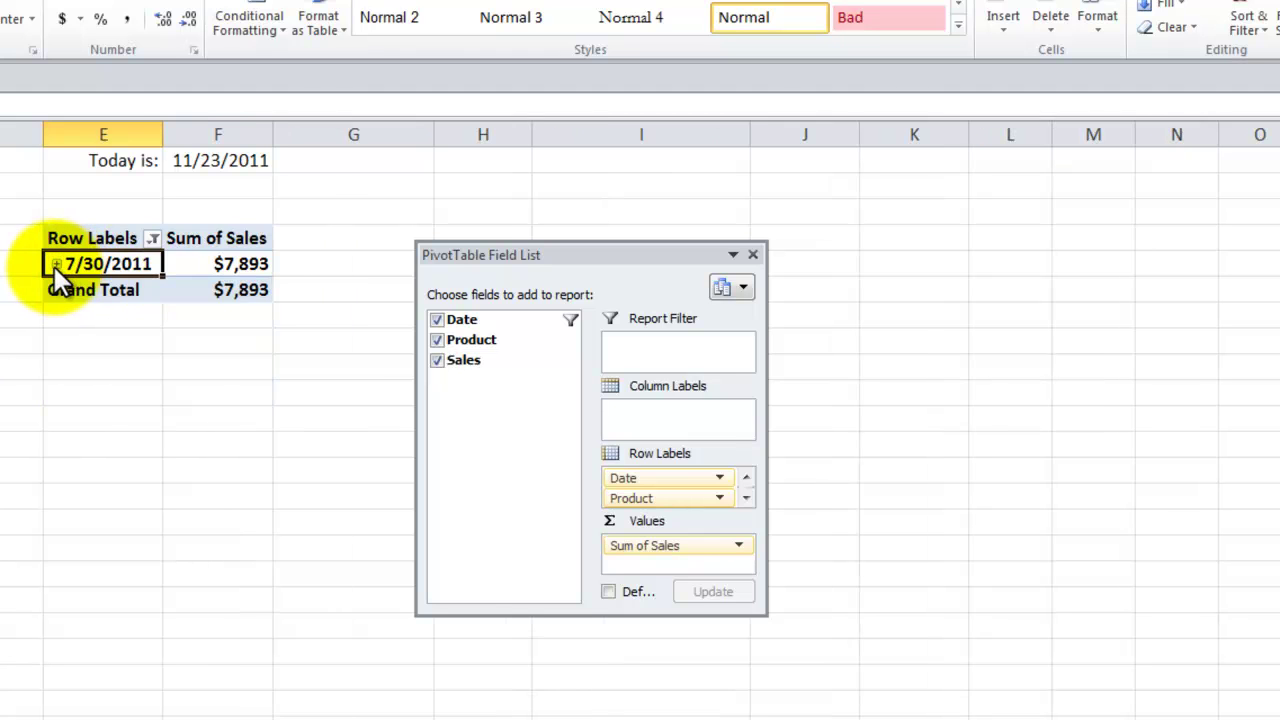
Expand the product rows beneath 7/30/2011 and expand the pivot table's entire Date field
{"action": "left_click", "coordinate": [57, 265]}
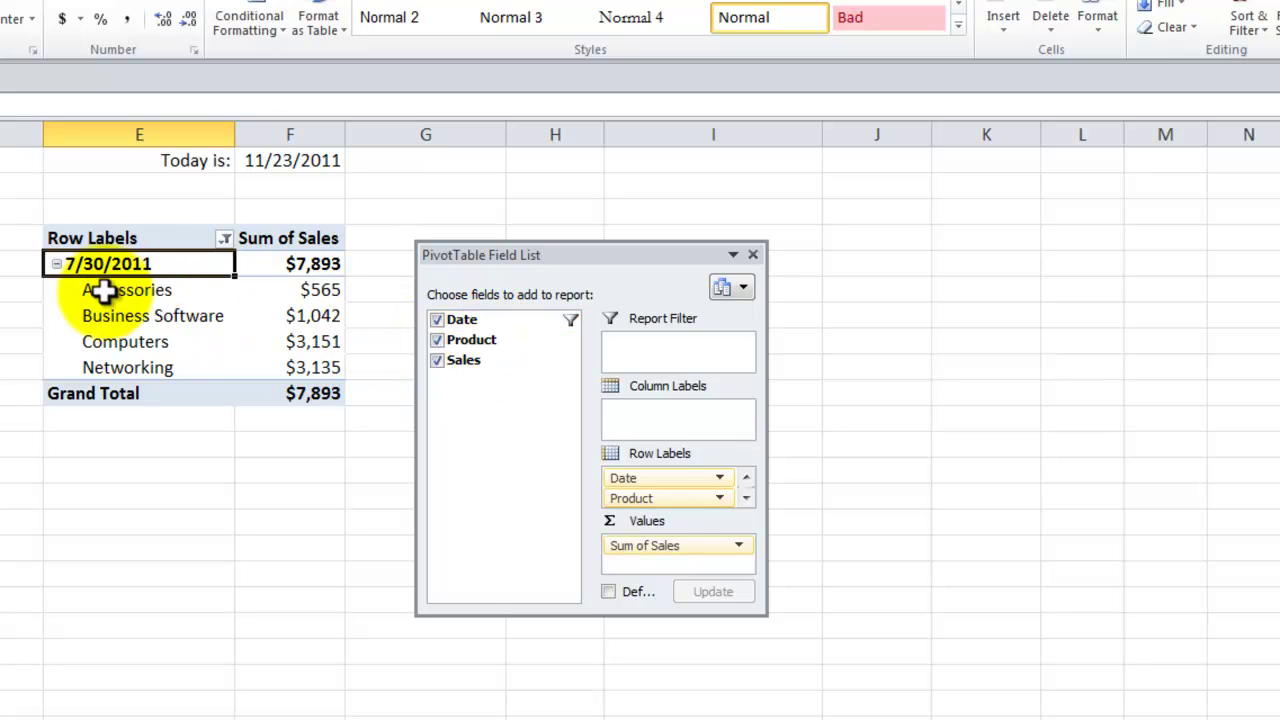
{"action": "right_click", "coordinate": [58, 270]}
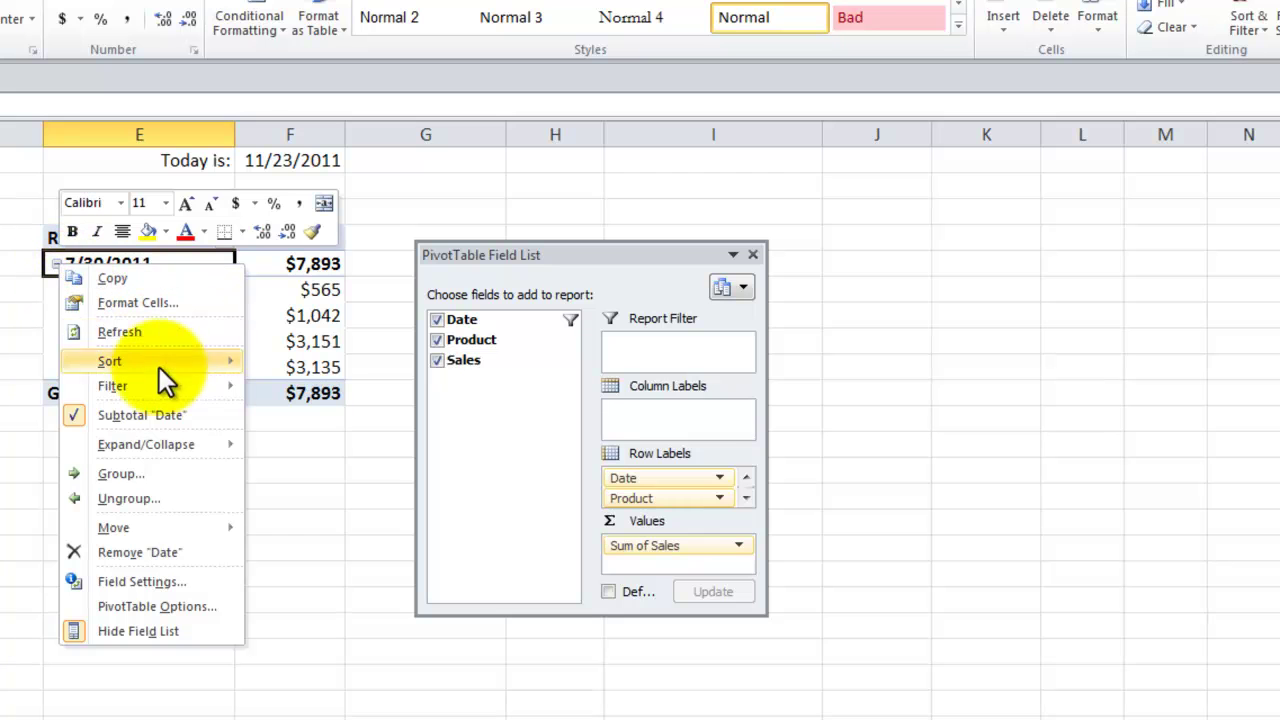
{"action": "mouse_move", "coordinate": [156, 441]}
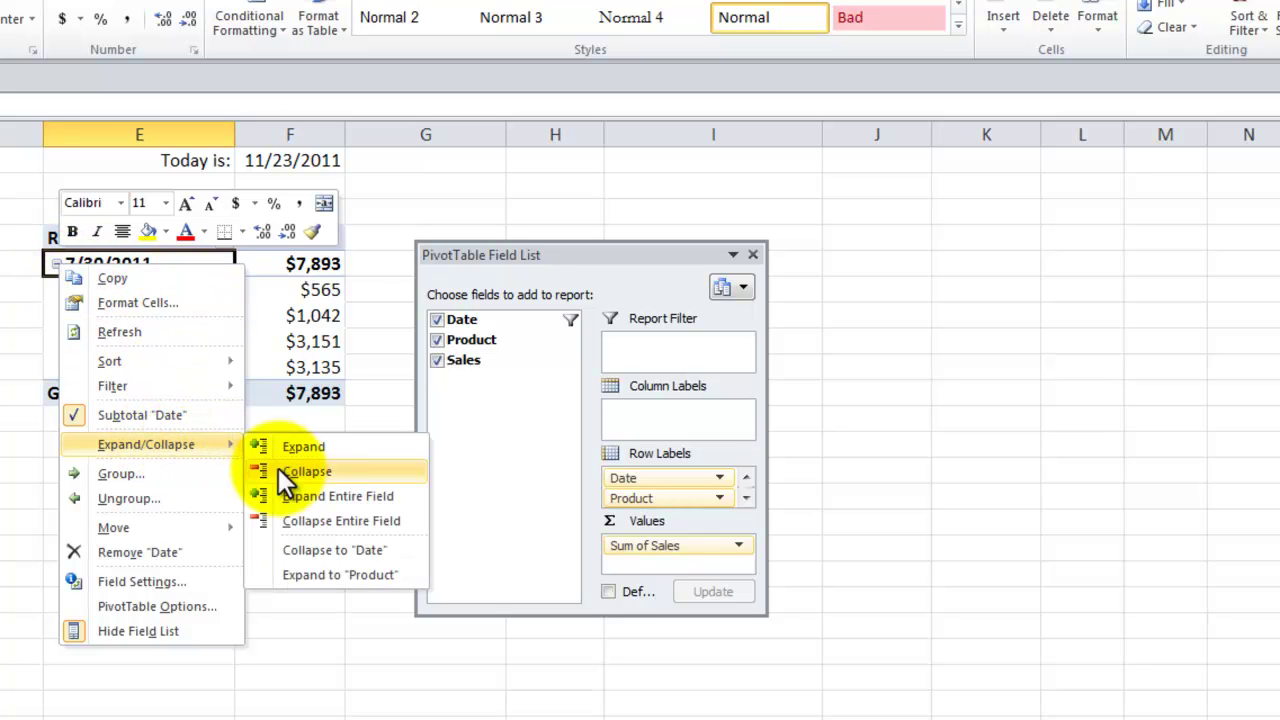
{"action": "left_click", "coordinate": [326, 494]}
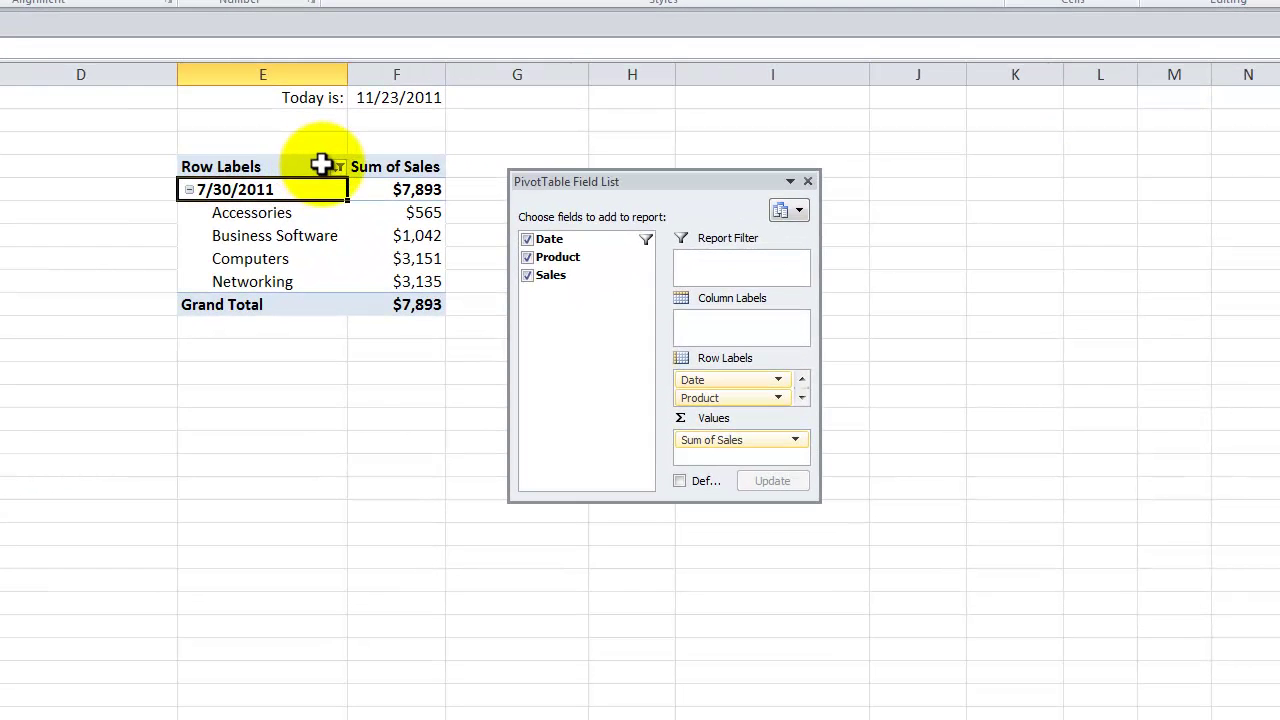
Clear the filter from the pivot table's Date field and remove Date from the pivot table
{"action": "left_click", "coordinate": [338, 166]}
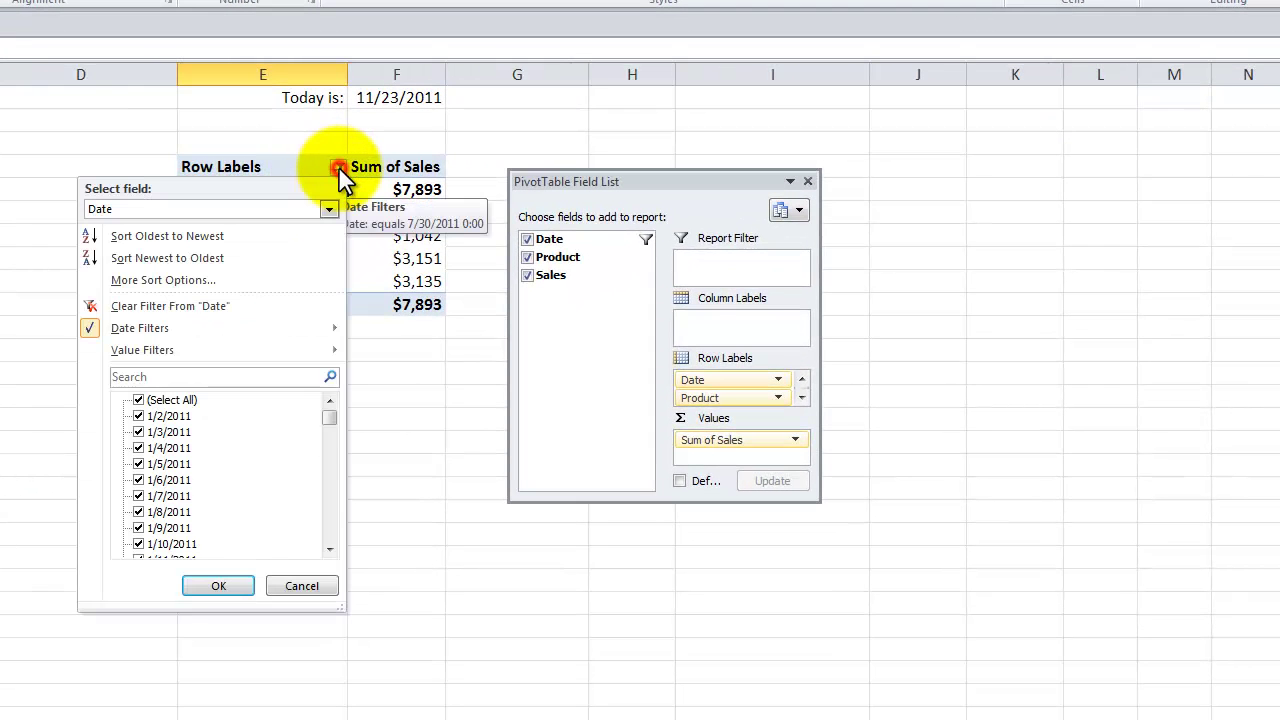
{"action": "left_click", "coordinate": [202, 306]}
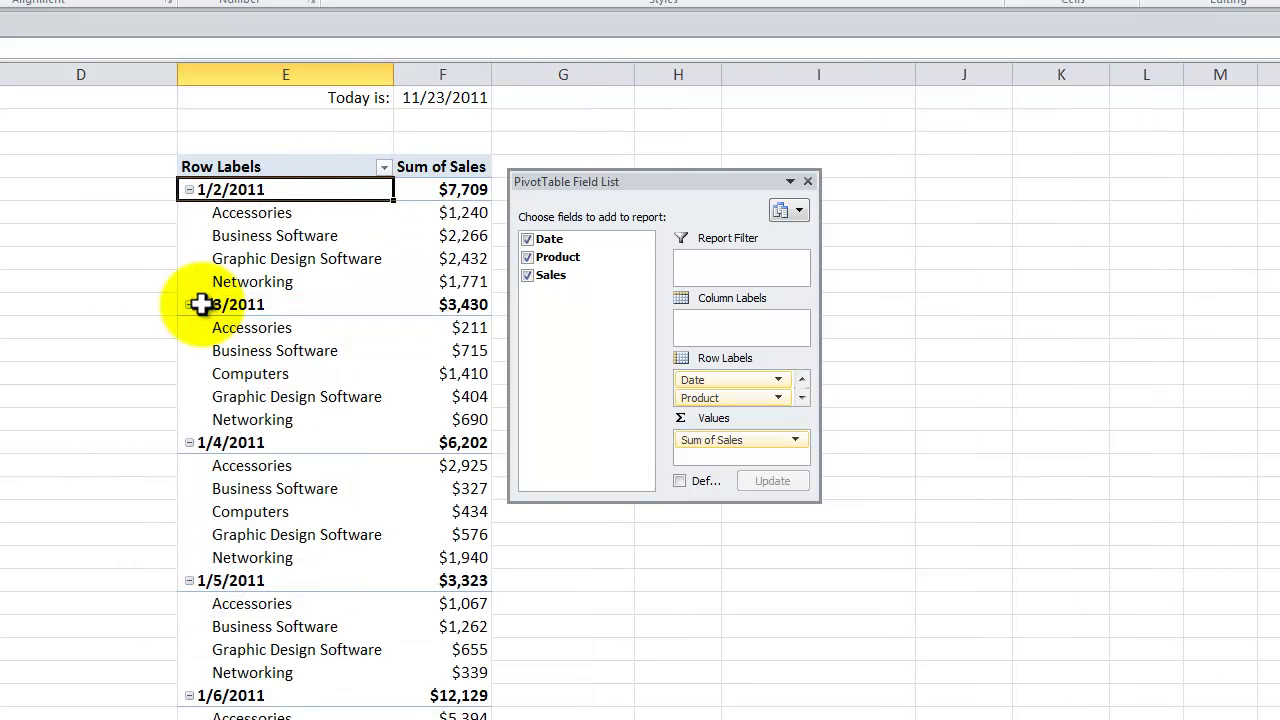
{"action": "left_click", "coordinate": [527, 239]}
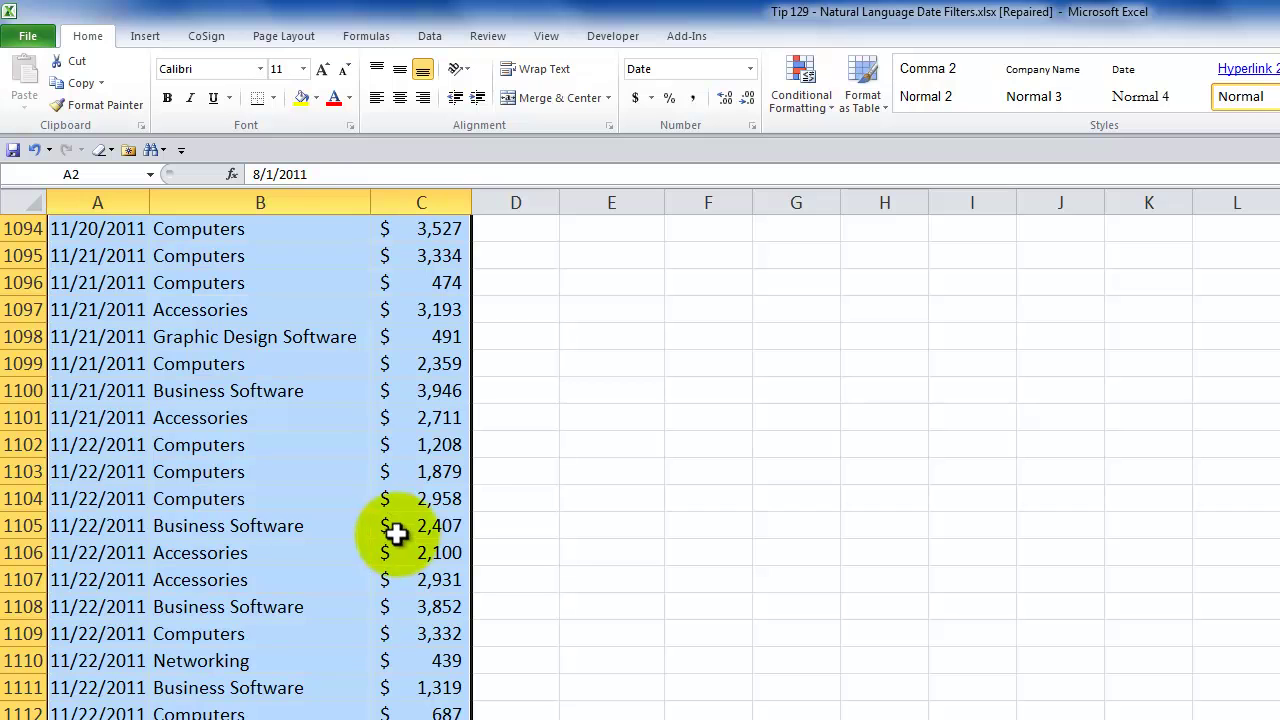
Enter the formula =TODAY() in cell F1 of the New Sales sheet
{"action": "left_click", "coordinate": [396, 530]}
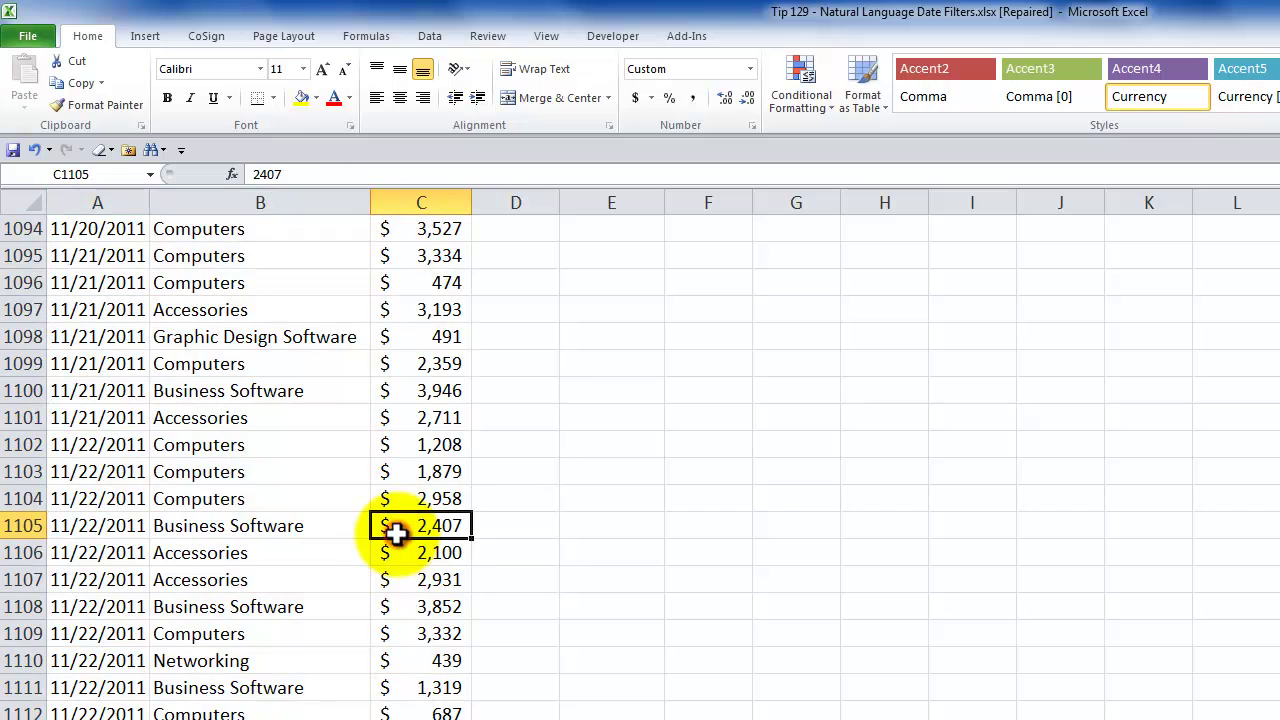
{"action": "key", "text": "ctrl+Home"}
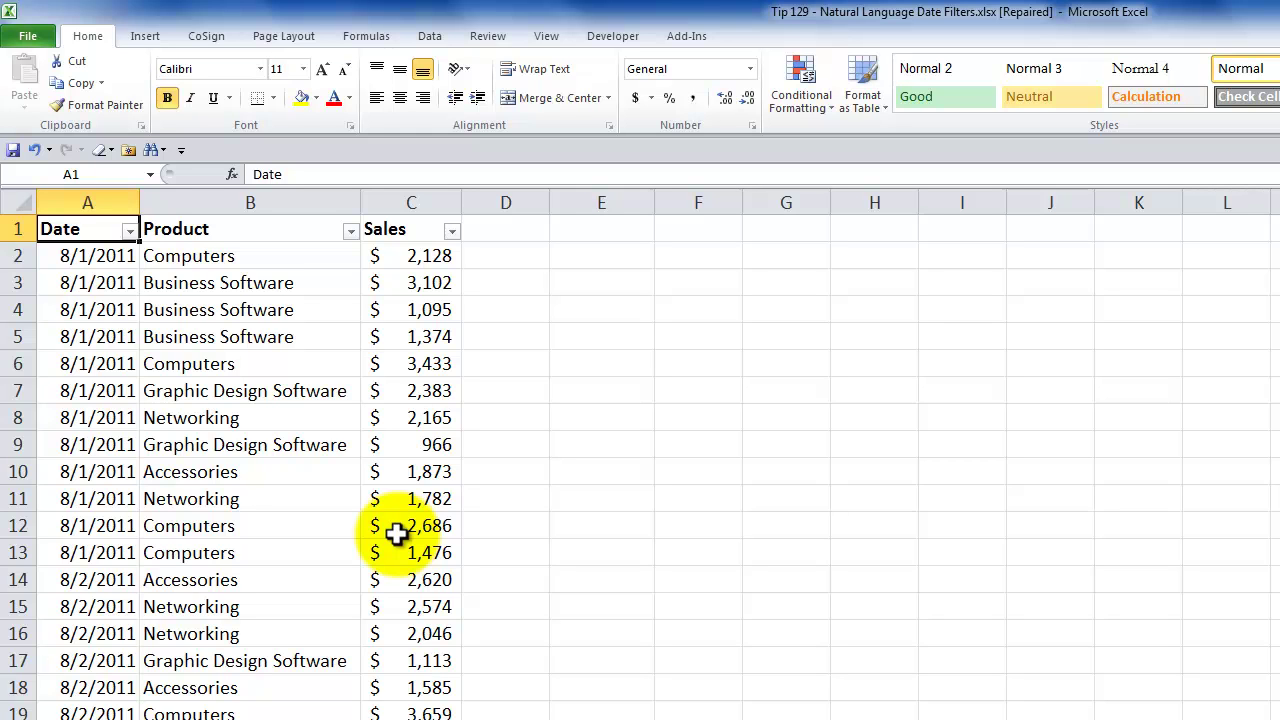
{"action": "key", "text": "Down"}
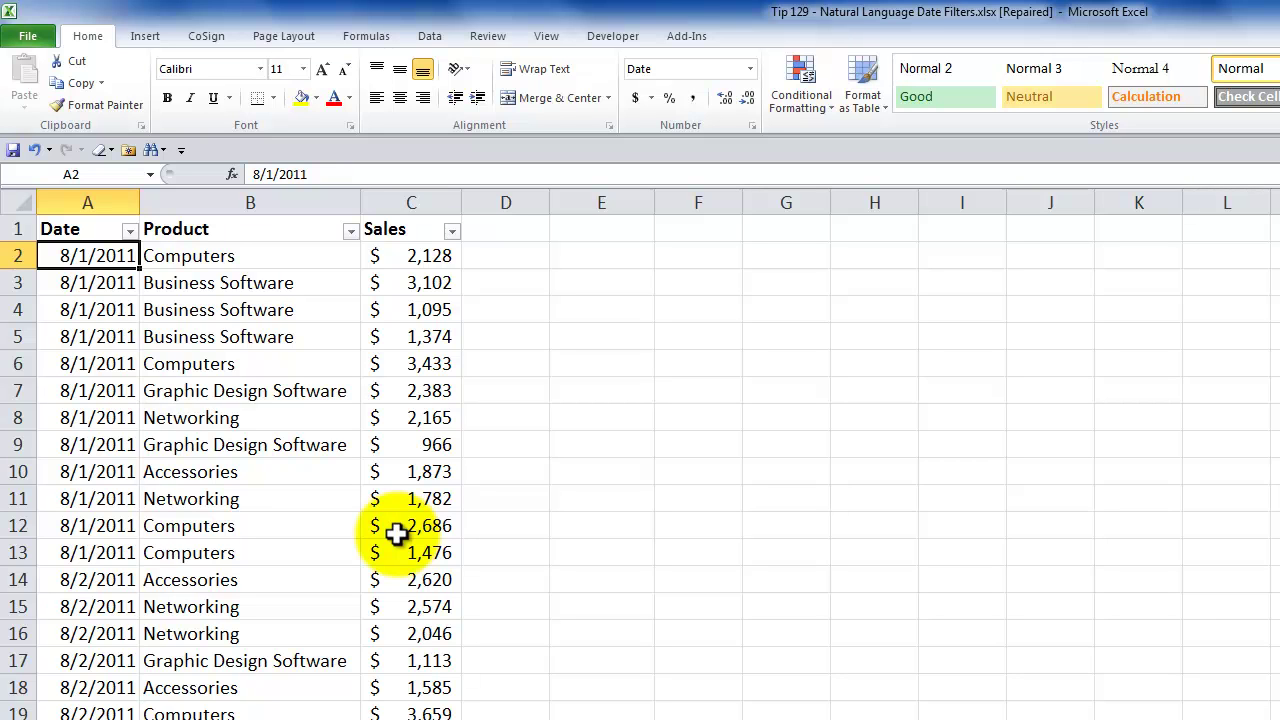
{"action": "left_click", "coordinate": [720, 231]}
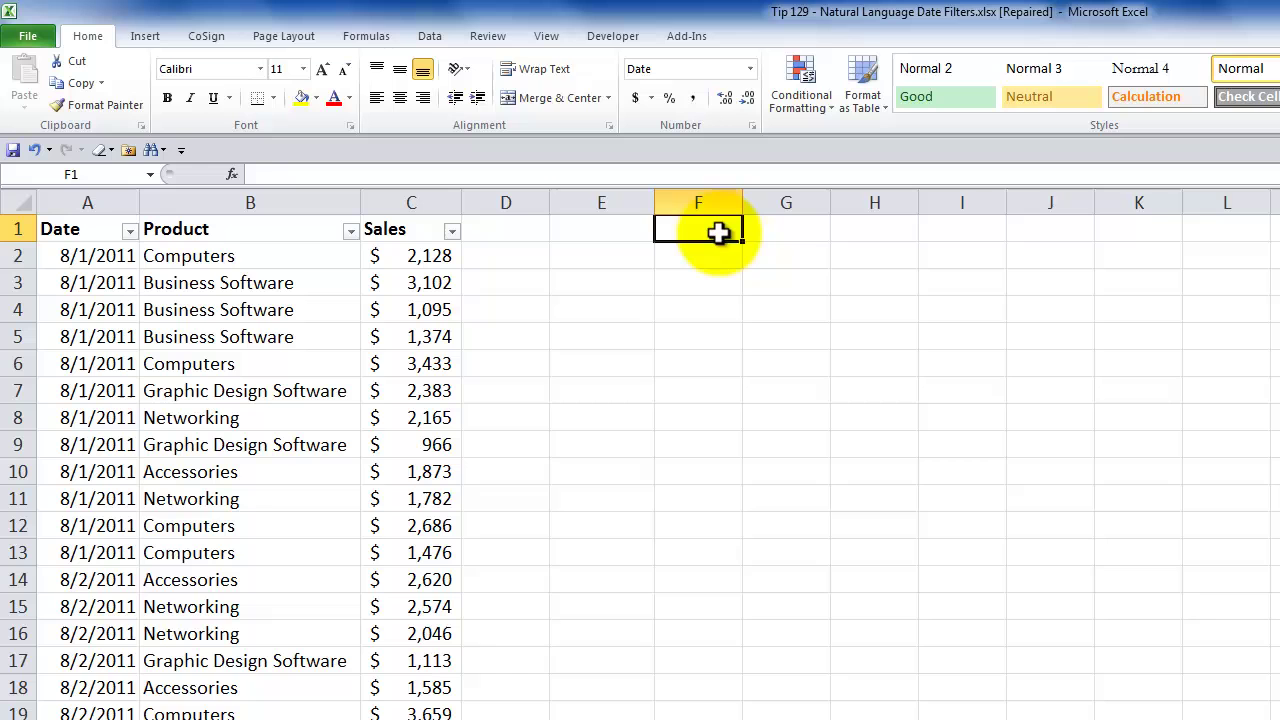
{"action": "type", "text": "="}
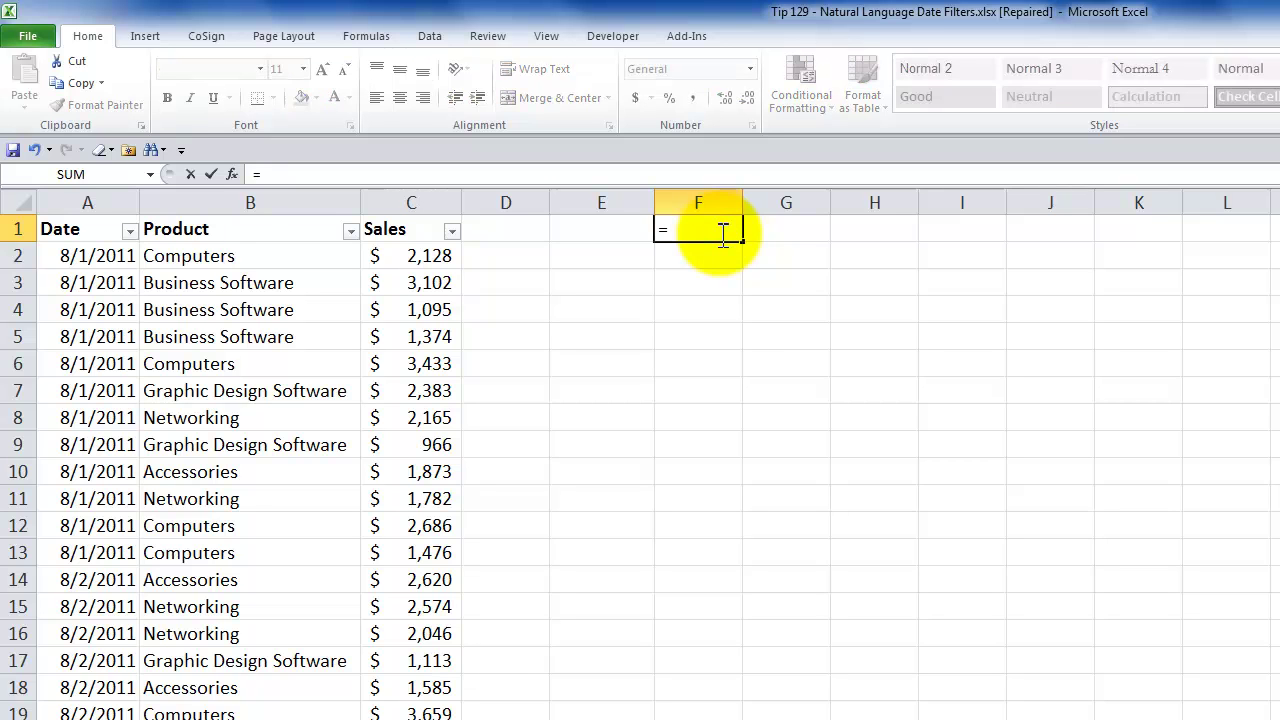
{"action": "type", "text": "today("}
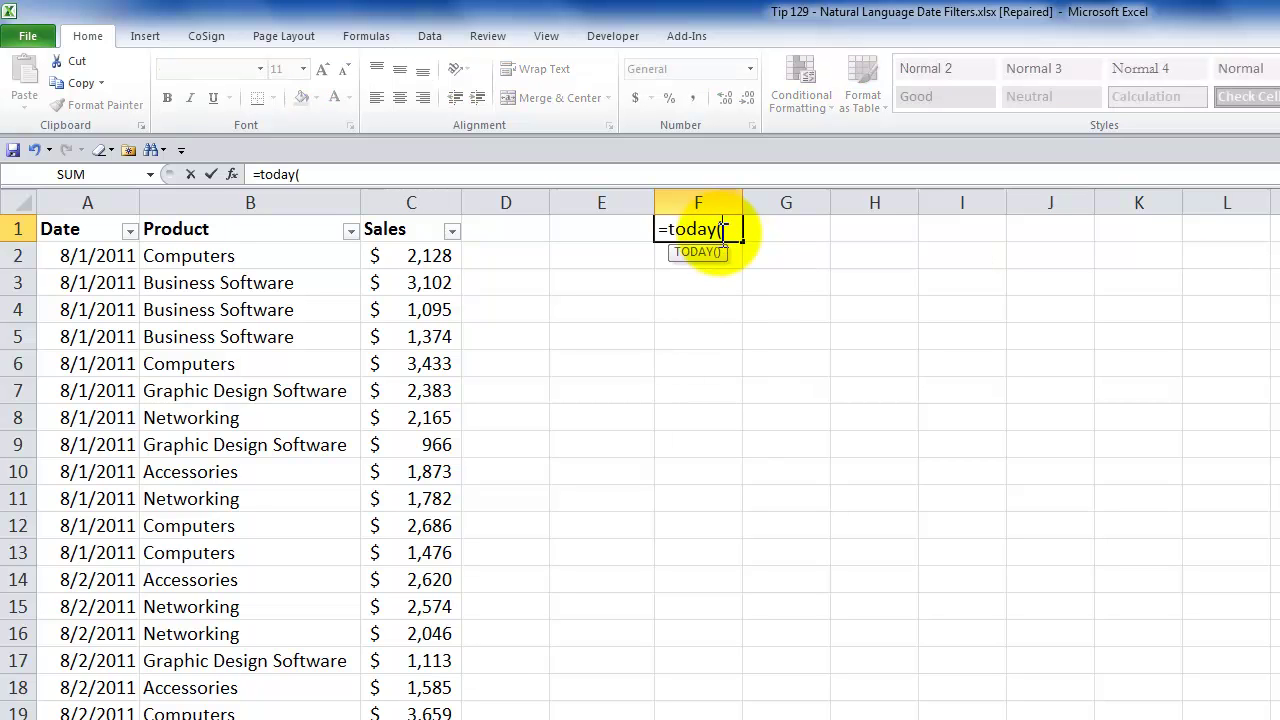
{"action": "type", "text": ")"}
{"action": "key", "text": "ctrl+Return"}
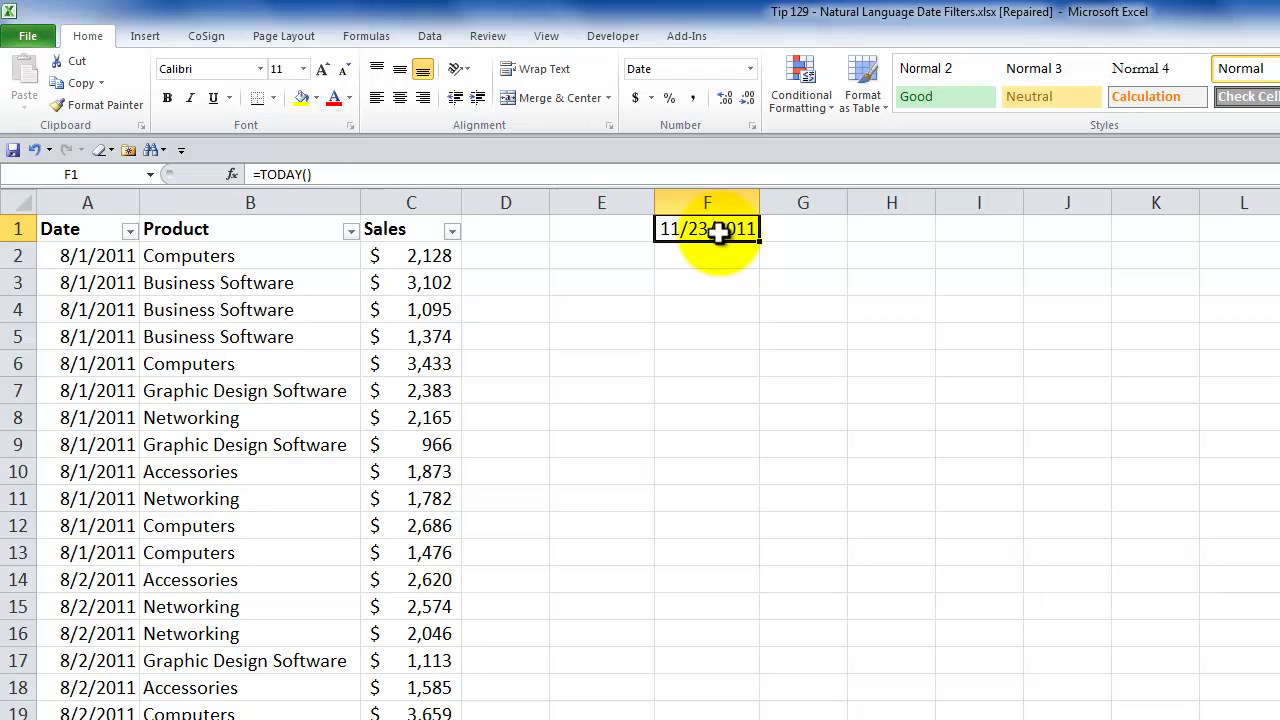
Check the last entry in the Date column and filter that column with the Today date filter
{"action": "left_click", "coordinate": [94, 256]}
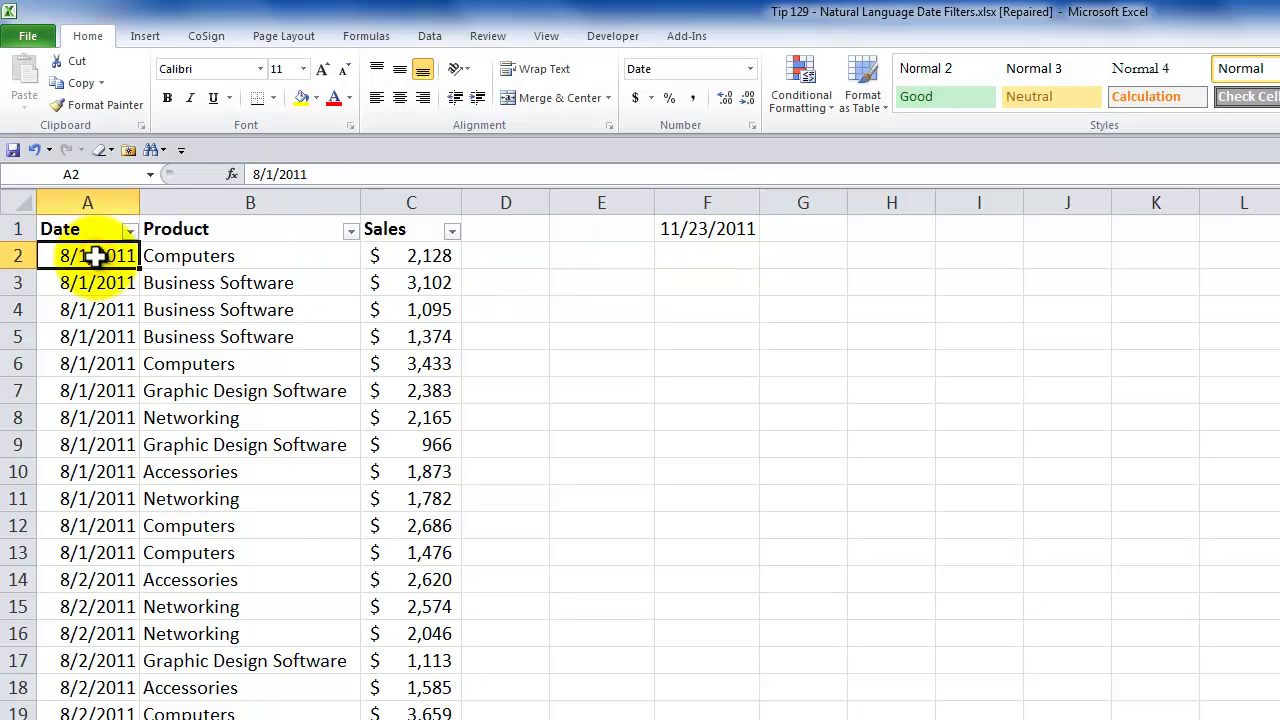
{"action": "key", "text": "ctrl+Down"}
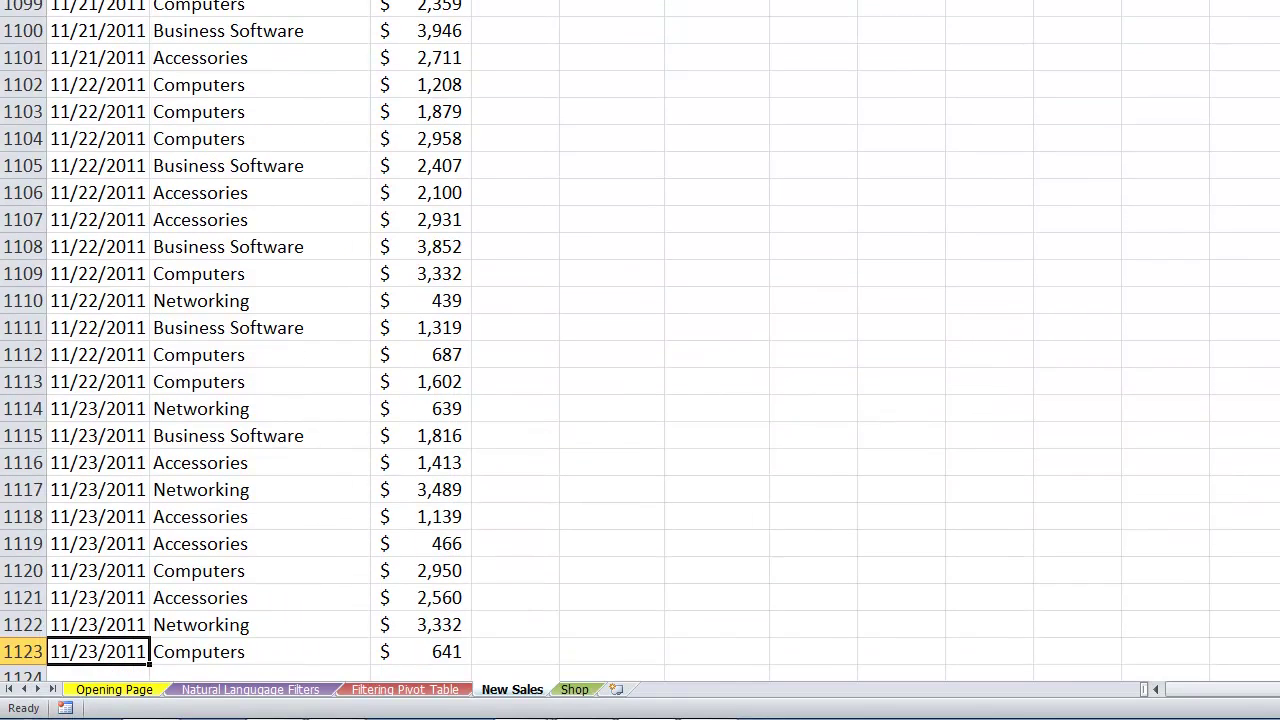
{"action": "key", "text": "ctrl+Up"}
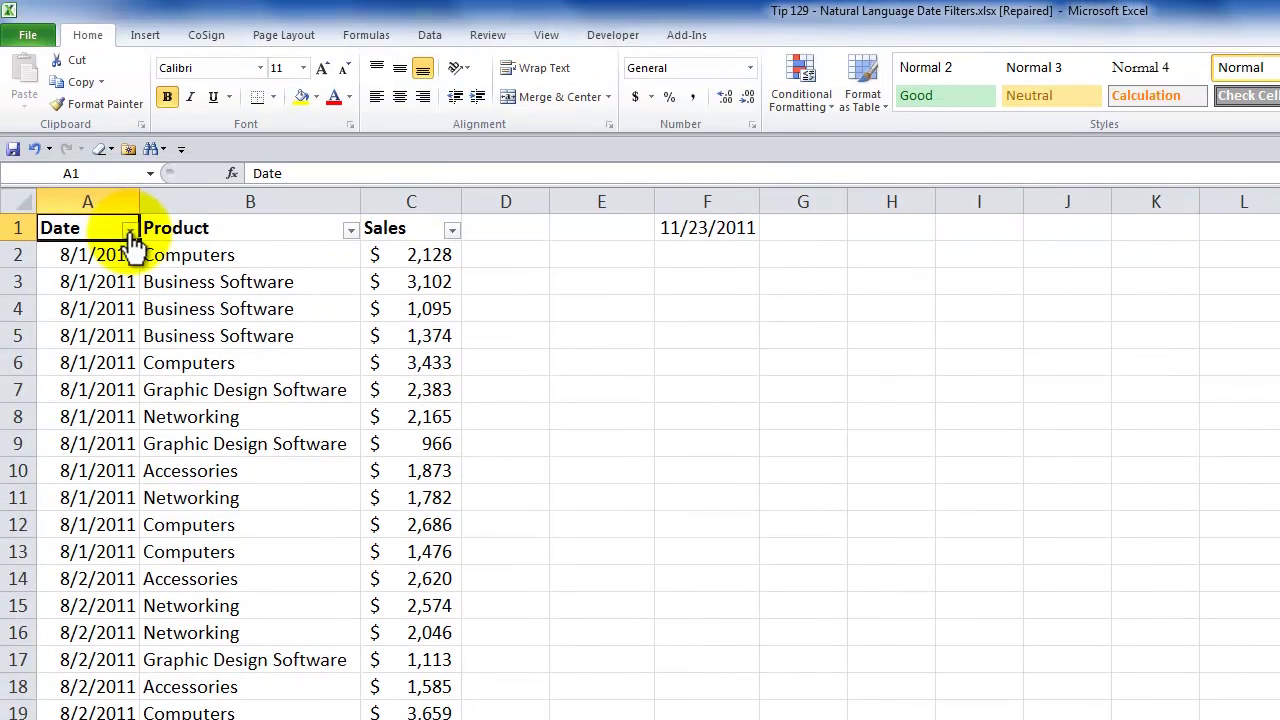
{"action": "left_click", "coordinate": [129, 231]}
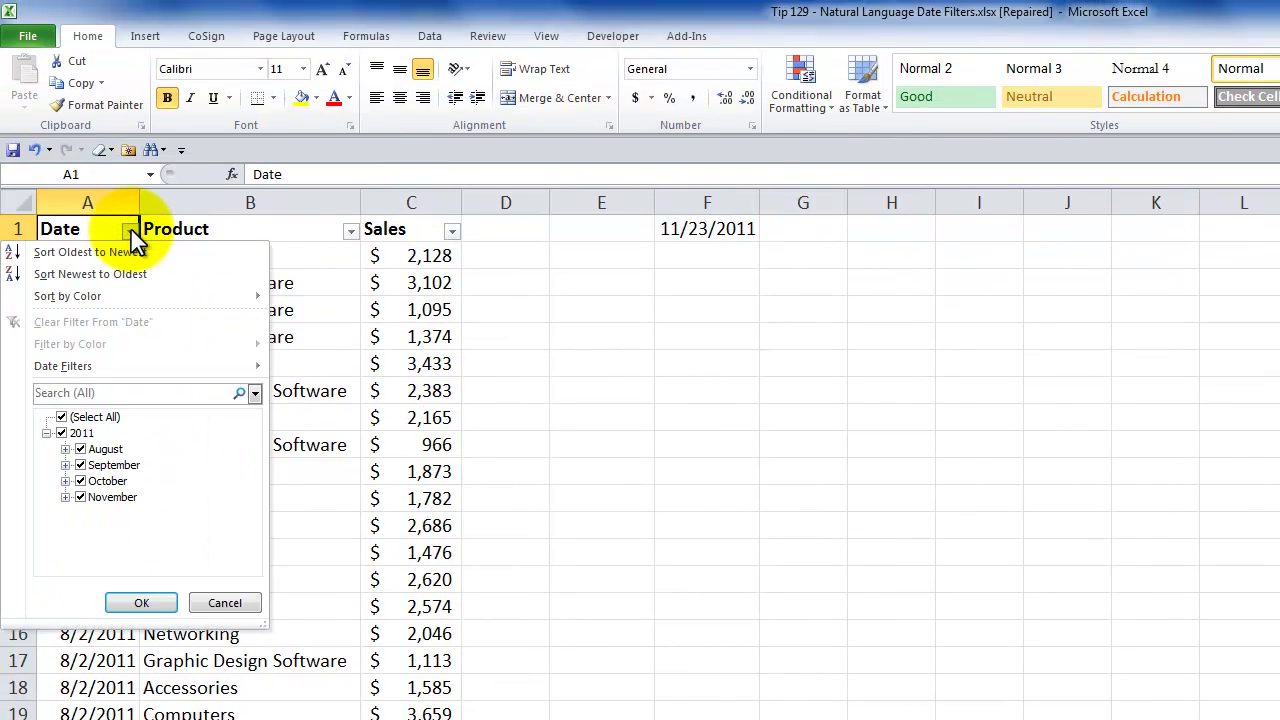
{"action": "mouse_move", "coordinate": [112, 368]}
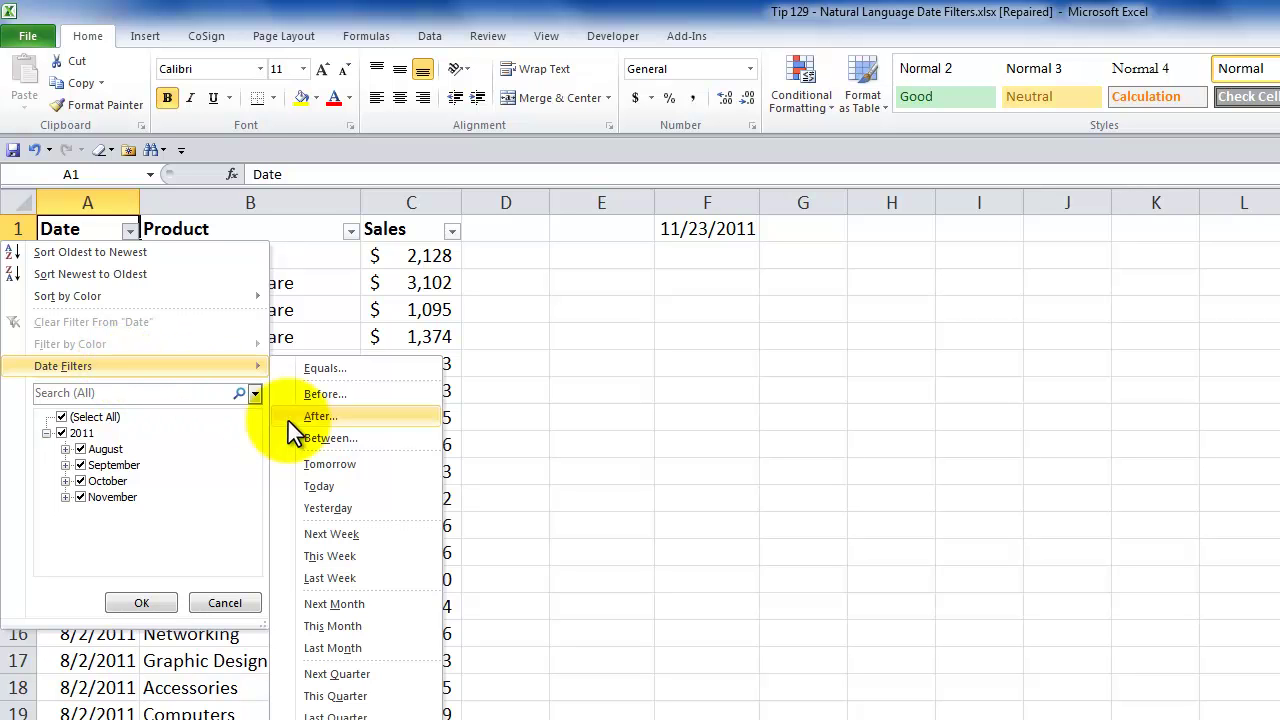
{"action": "left_click", "coordinate": [338, 486]}
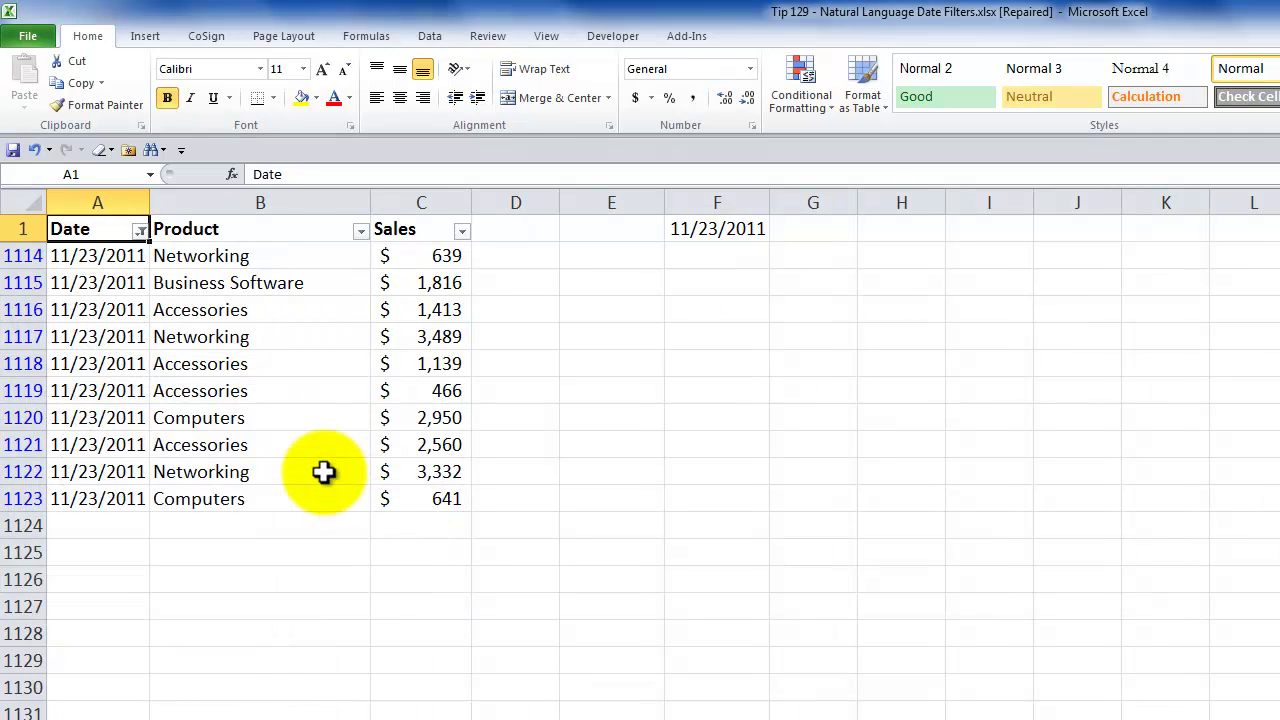
Apply the Yesterday date filter to the Date column, and clear the filter from that column
{"action": "left_click", "coordinate": [140, 232]}
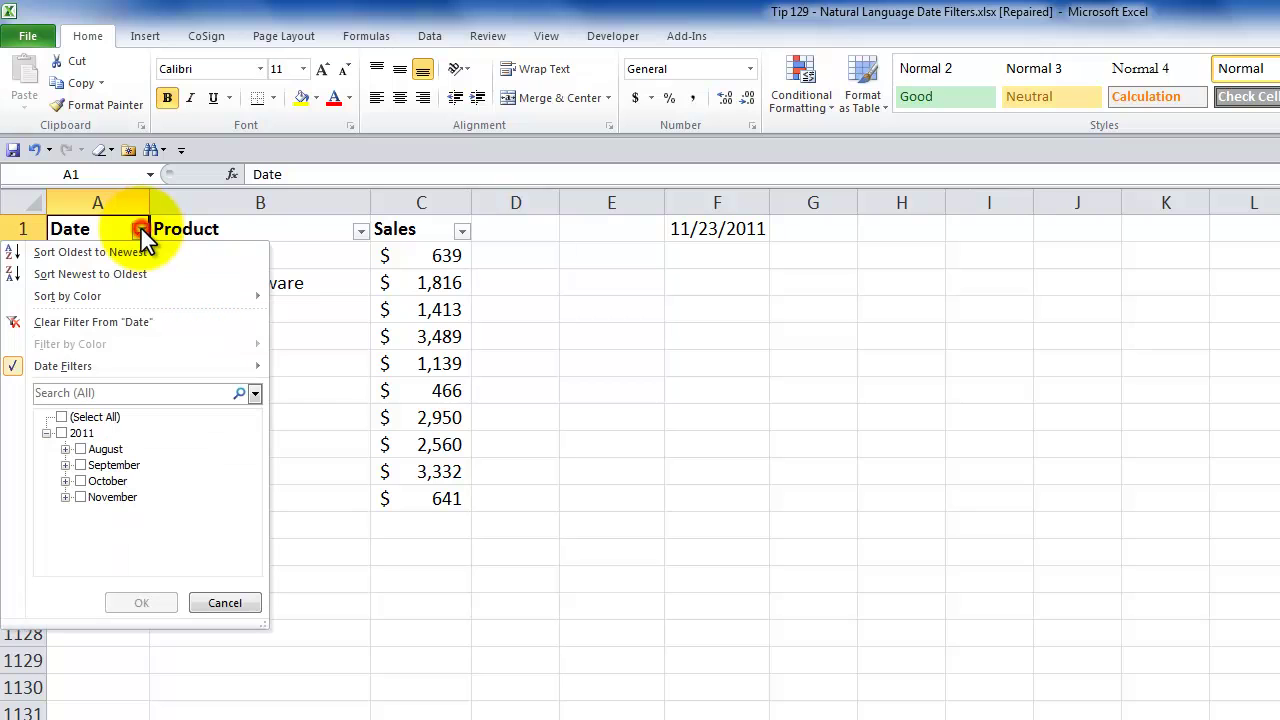
{"action": "mouse_move", "coordinate": [153, 365]}
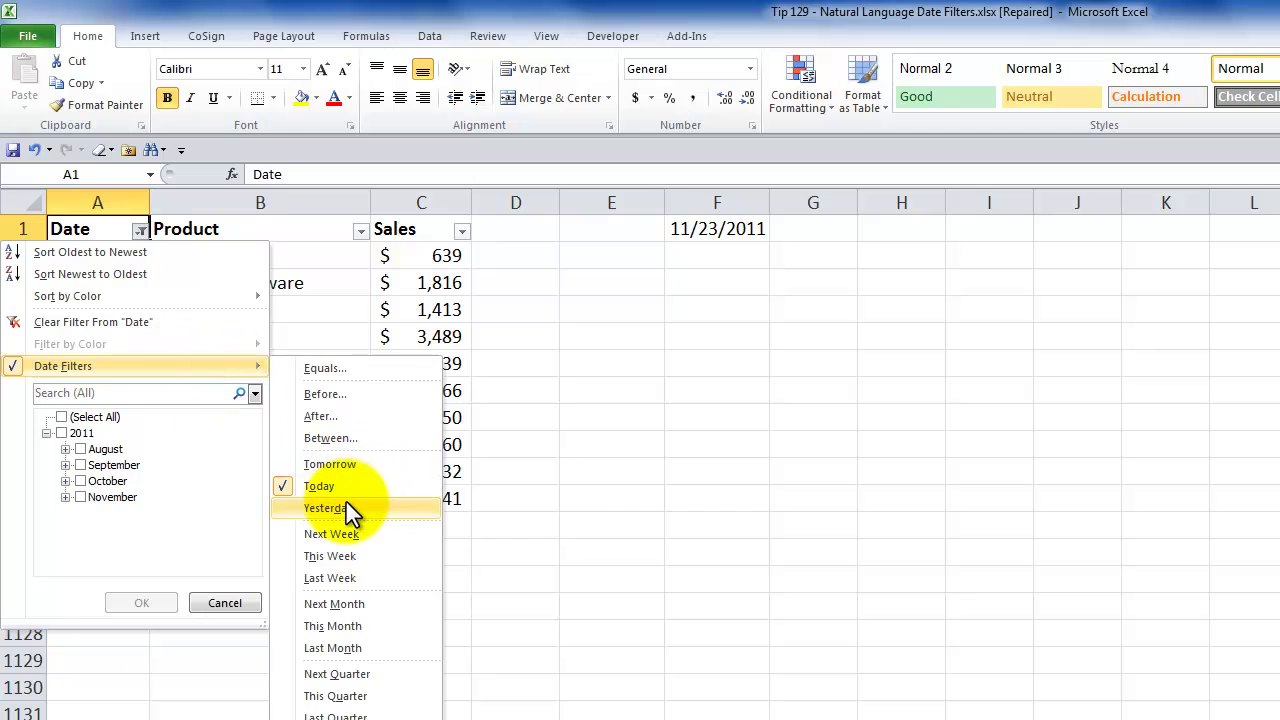
{"action": "left_click", "coordinate": [345, 508]}
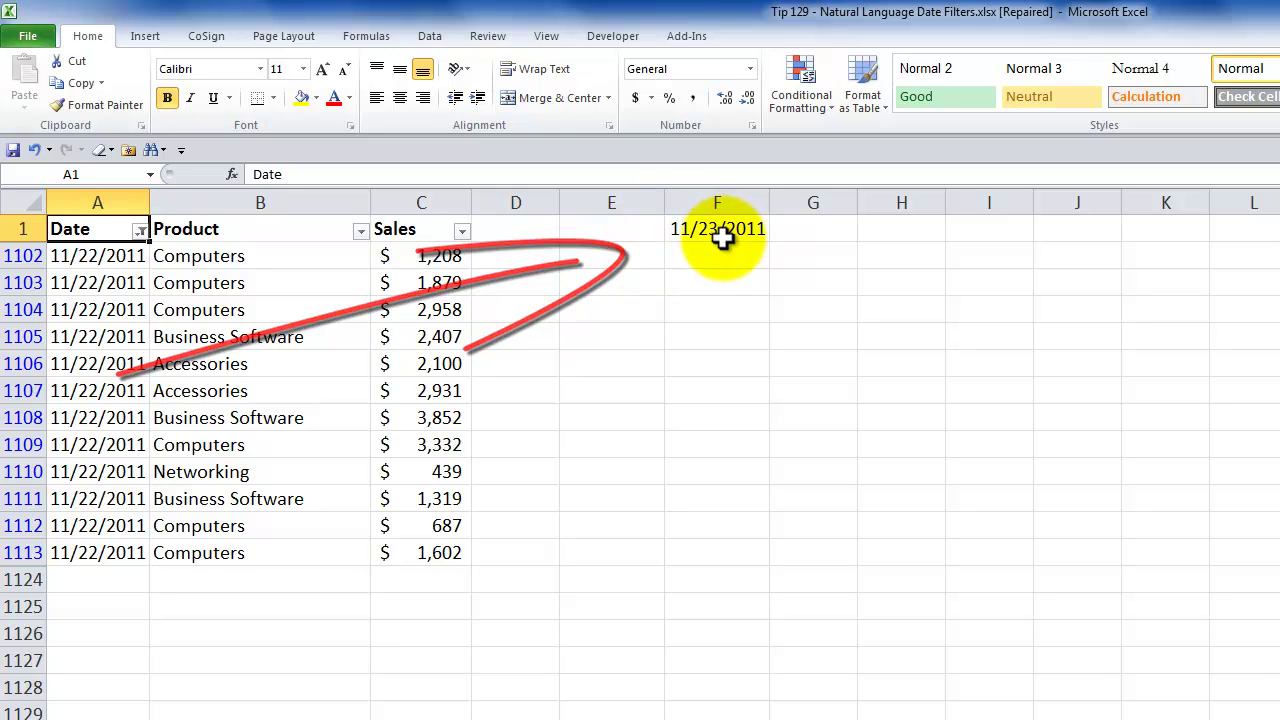
{"action": "left_click", "coordinate": [139, 231]}
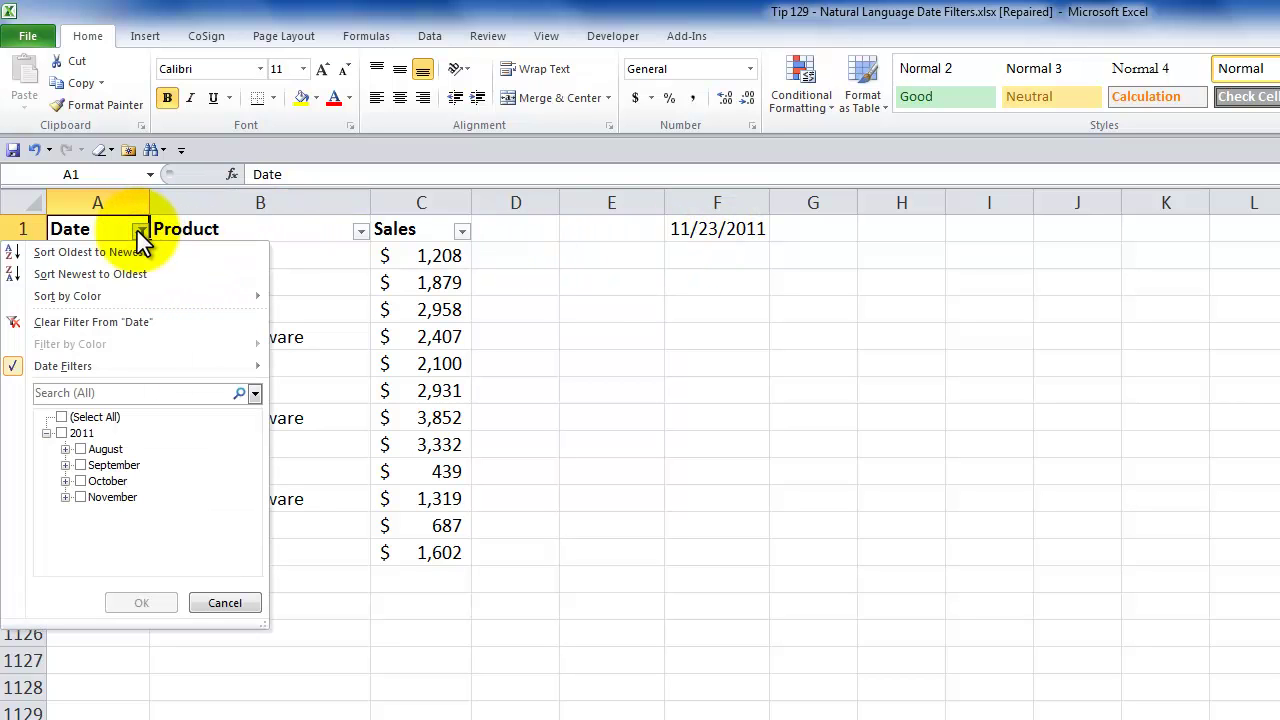
{"action": "left_click", "coordinate": [91, 322]}
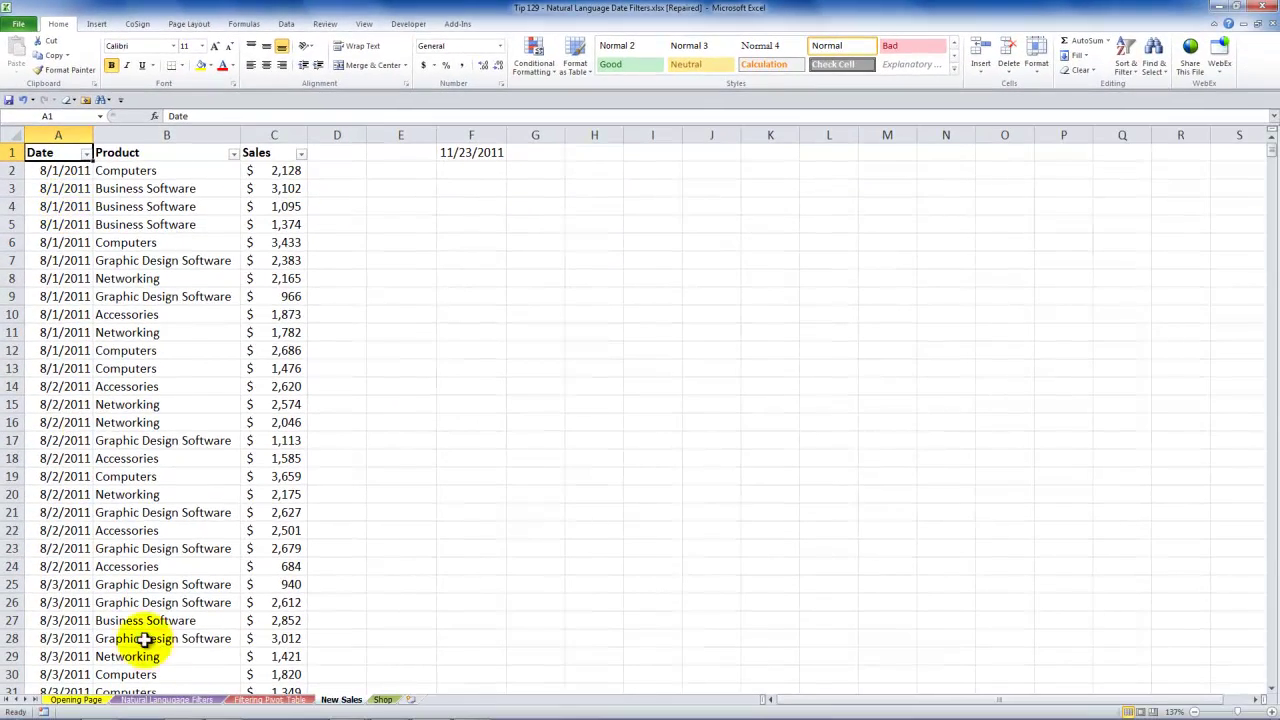
Review the workbook's Natural Langugage Filters, Filtering Pivot Table, New Sales and Shop sheets
{"action": "left_click", "coordinate": [165, 699]}
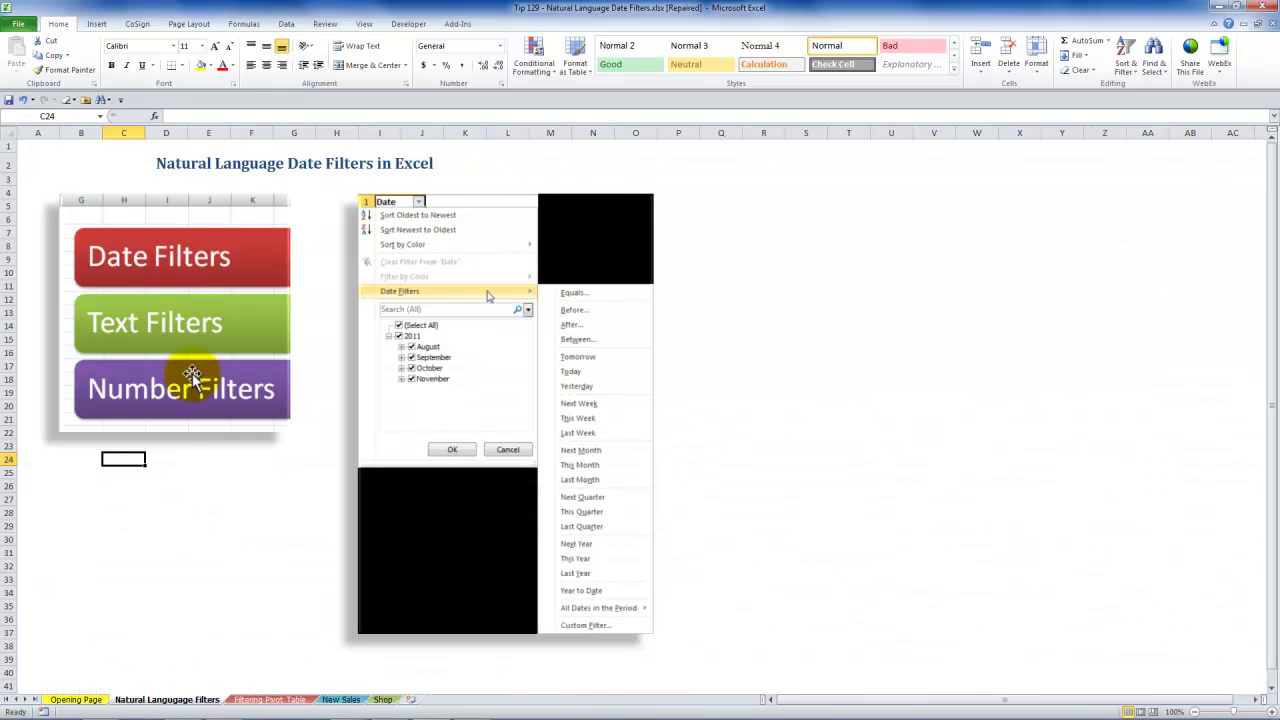
{"action": "left_click", "coordinate": [260, 702]}
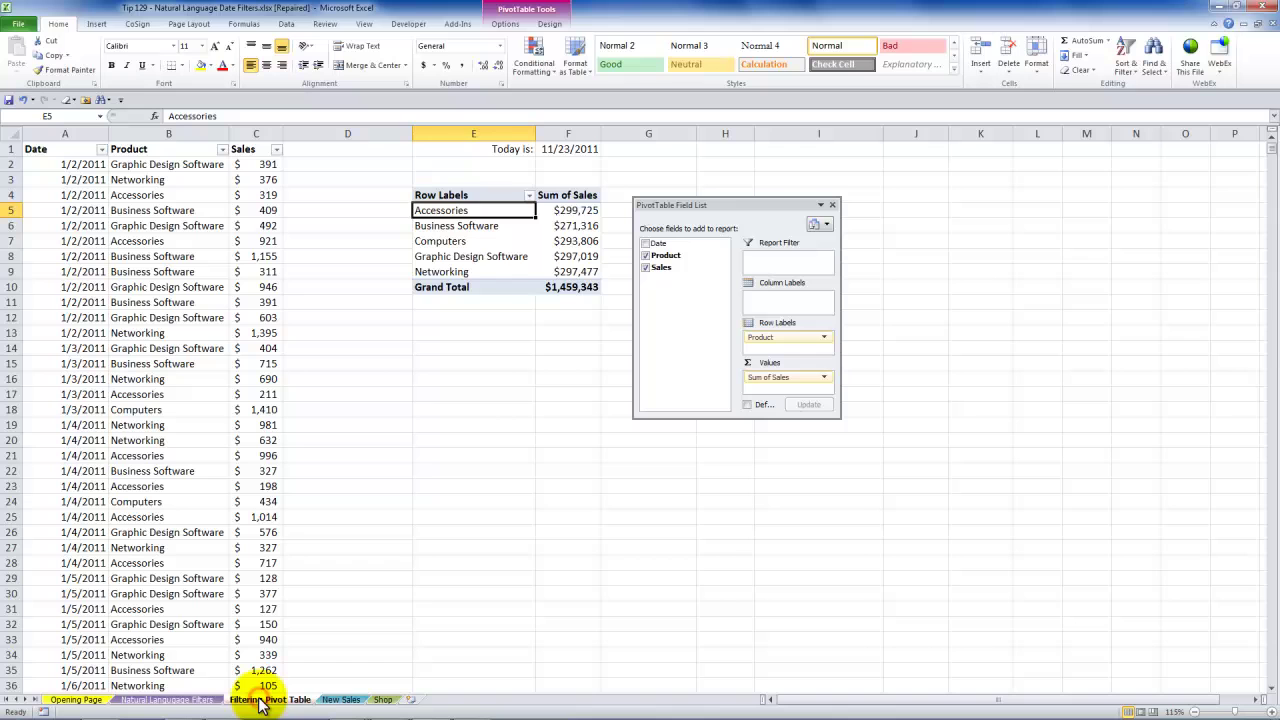
{"action": "left_click", "coordinate": [342, 700]}
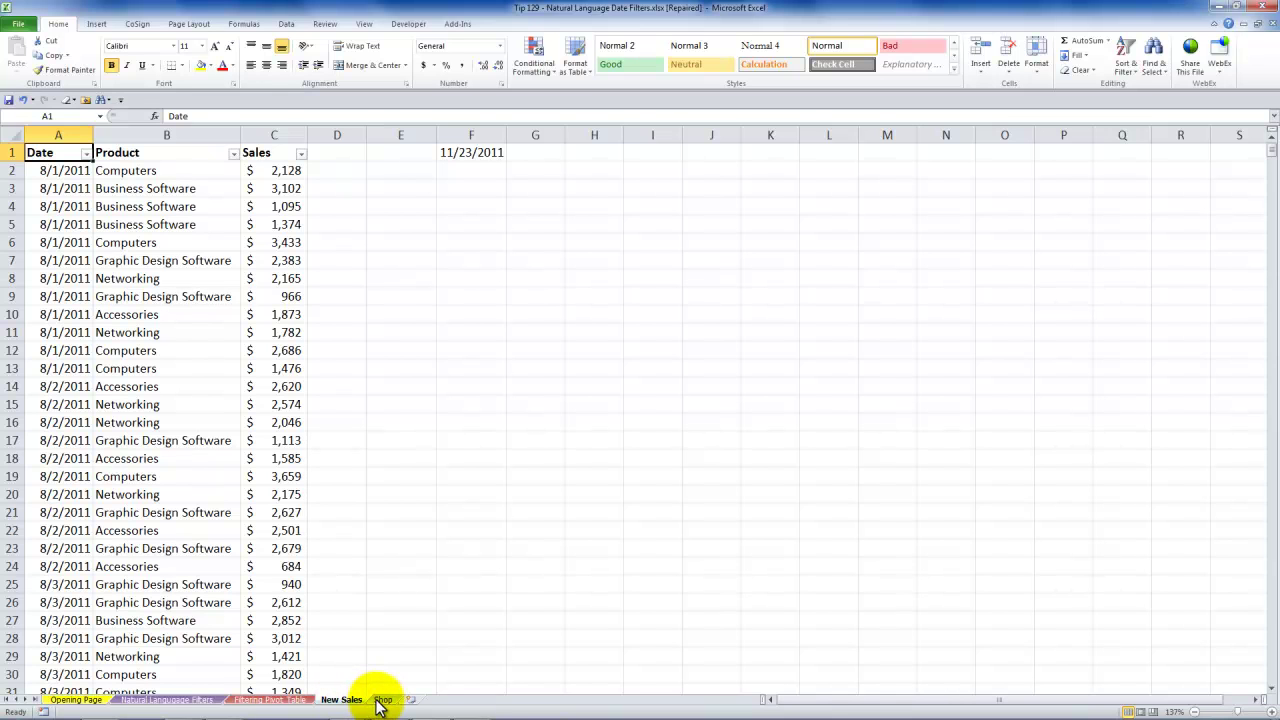
{"action": "left_click", "coordinate": [382, 700]}
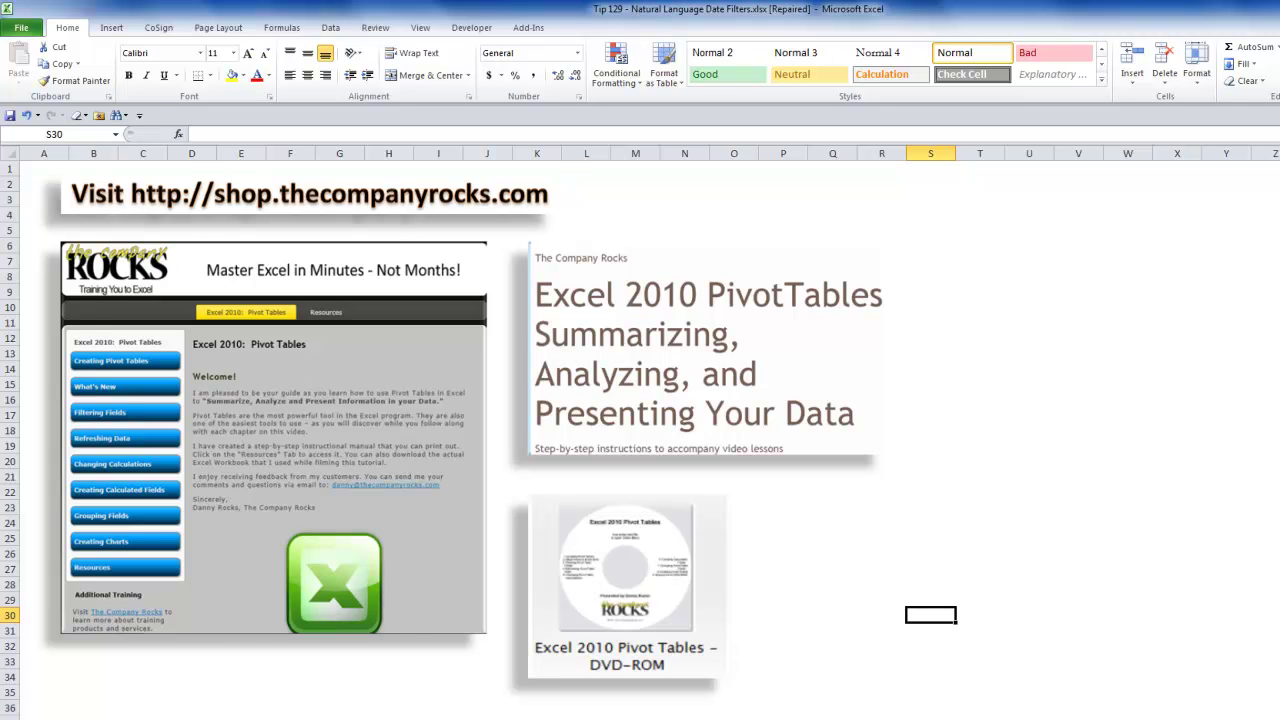
{"action": "key", "text": "ctrl+Page_Down"}
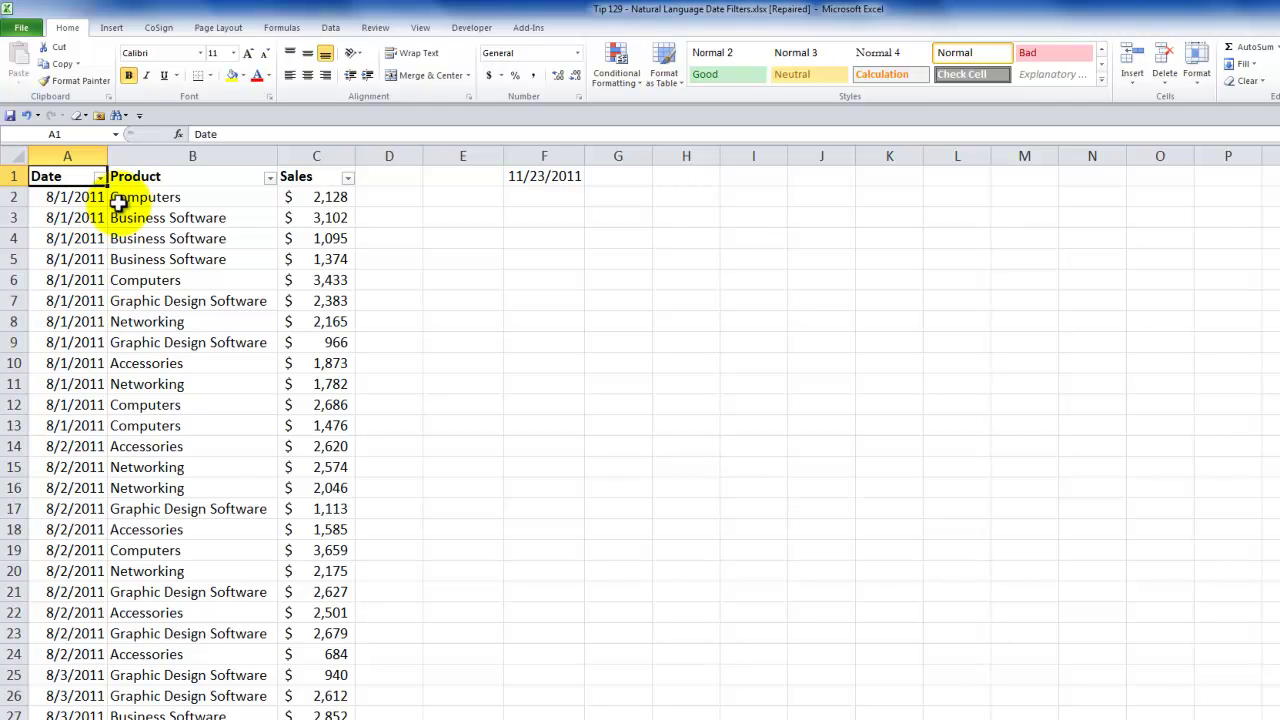
{"action": "key", "text": "ctrl+Page_Up"}
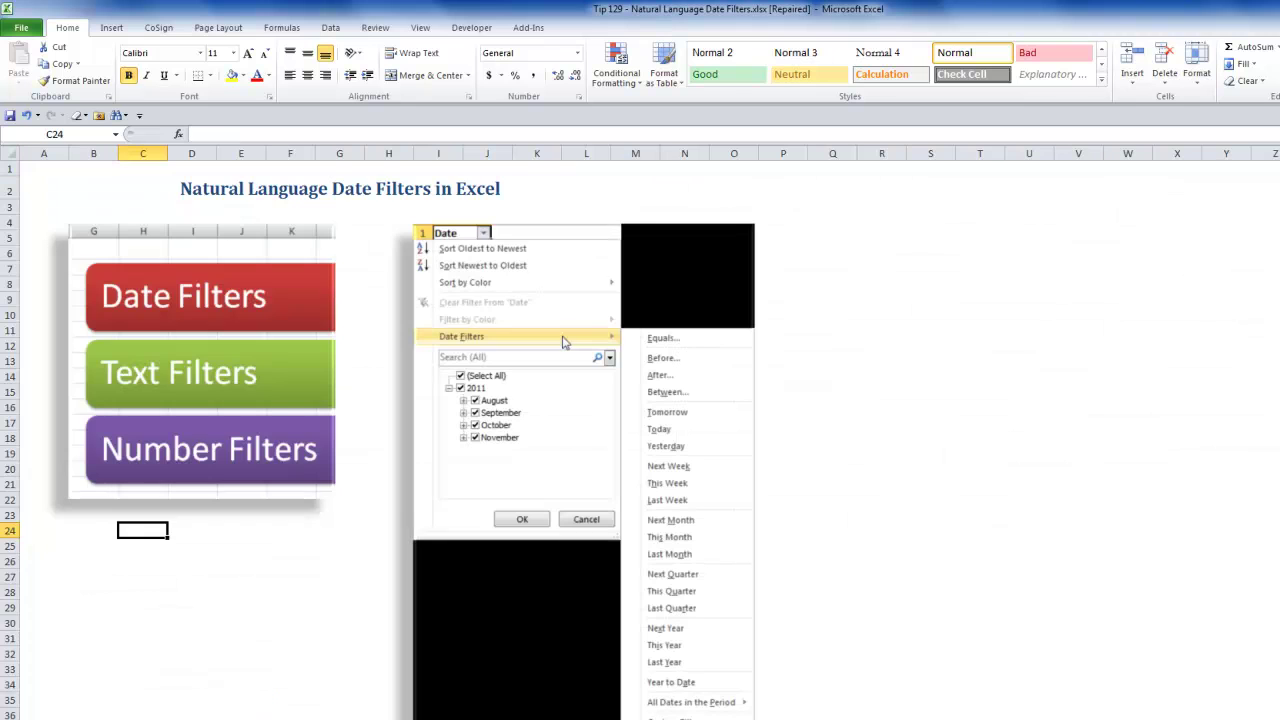